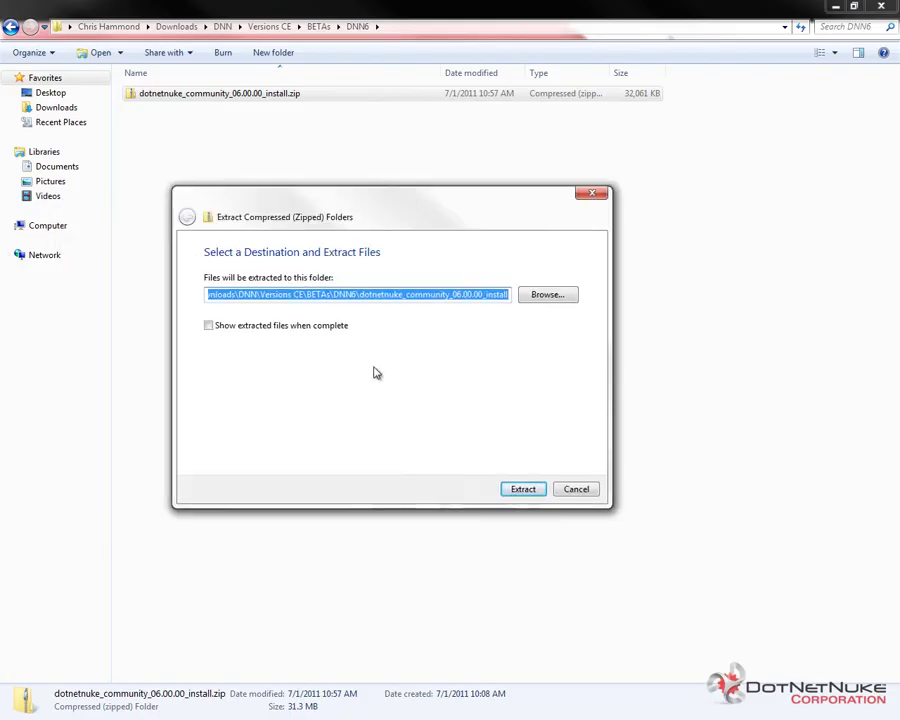
# - Extract the install zip, copy all 30 extracted files and folders, and go to C:\websites
pyautogui.click(526, 492)
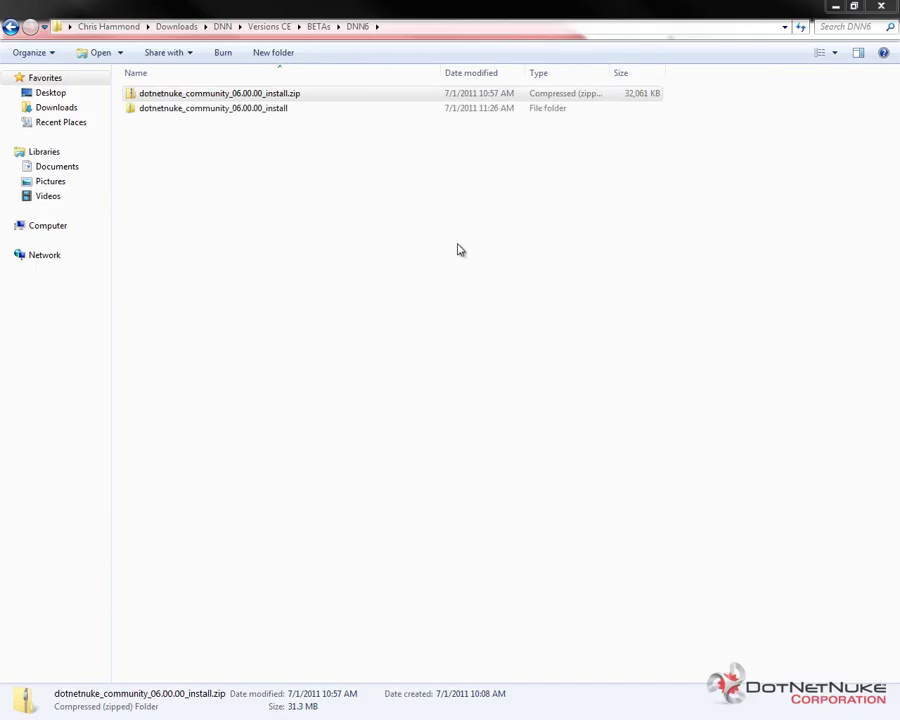
pyautogui.click(408, 275)
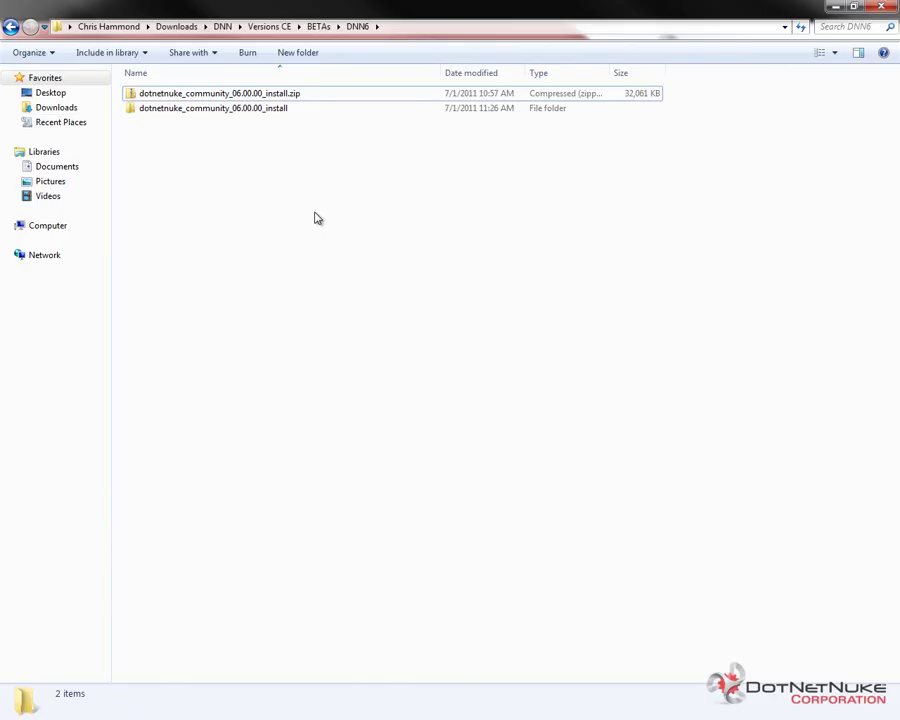
pyautogui.doubleClick(268, 110)
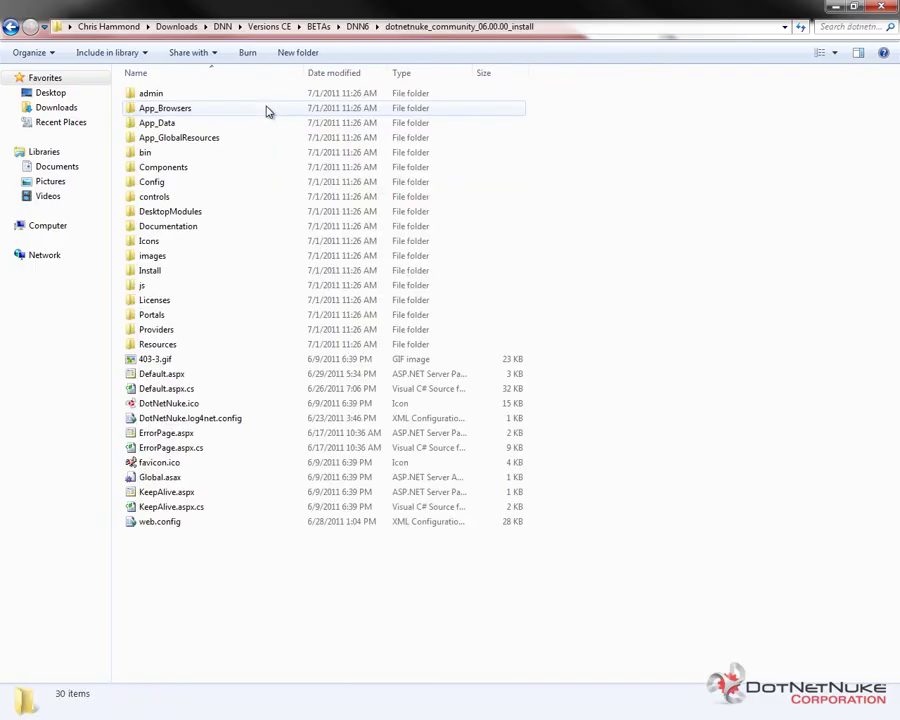
pyautogui.hotkey('ctrl', 'a')
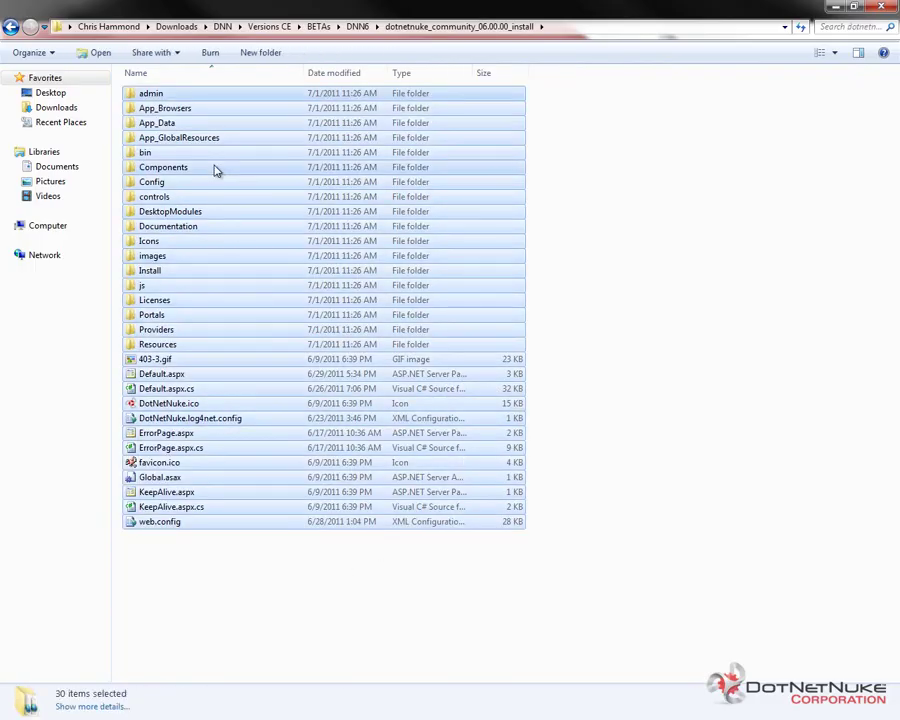
pyautogui.press('alt')
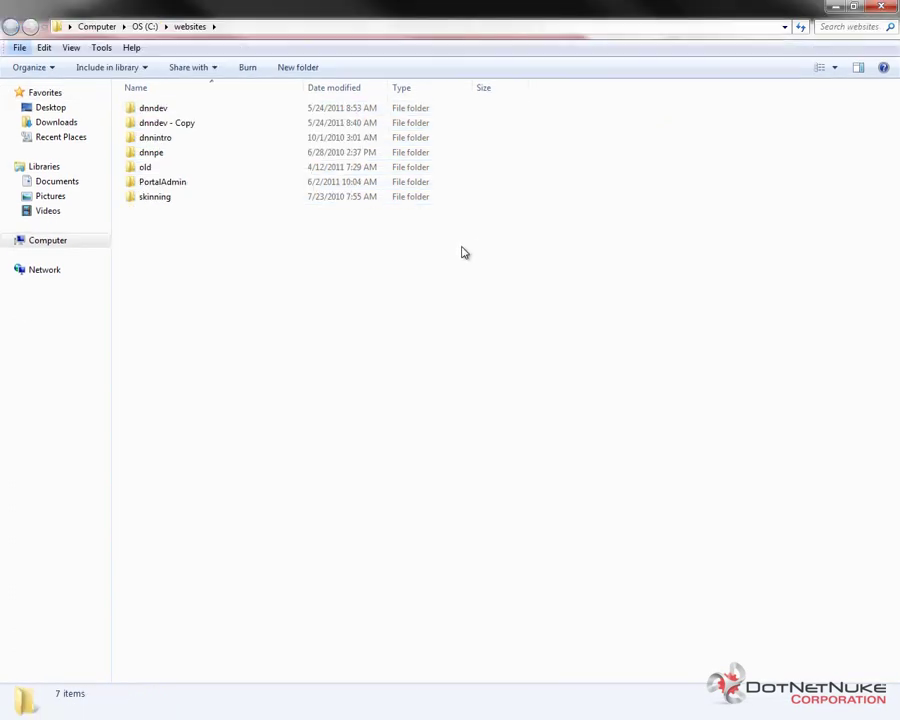
pyautogui.click(420, 263)
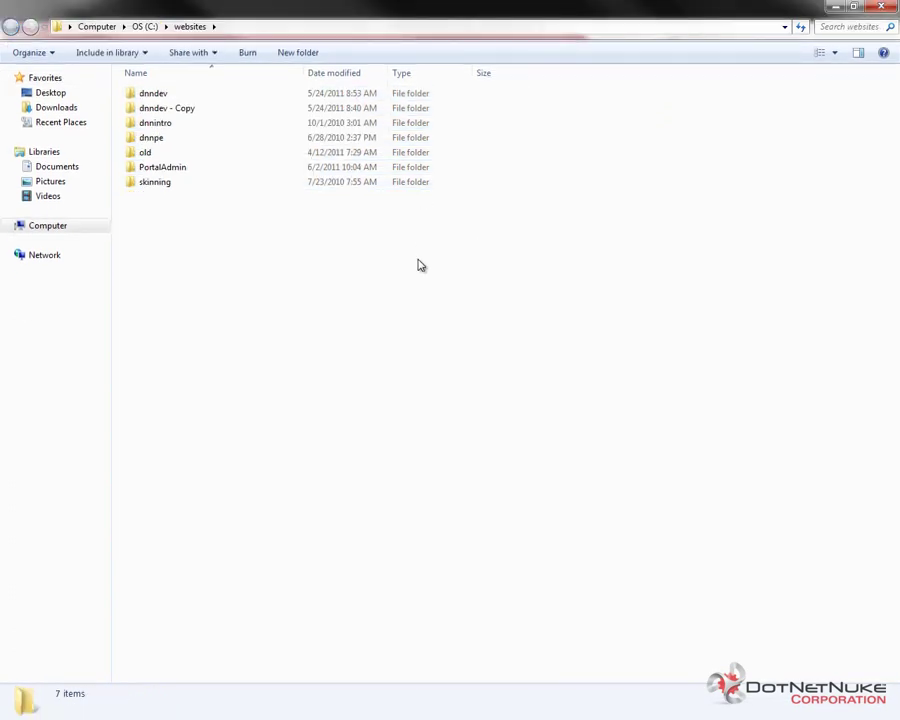
# - Create a new folder named dnn6 inside C:\websites
pyautogui.rightClick(231, 301)
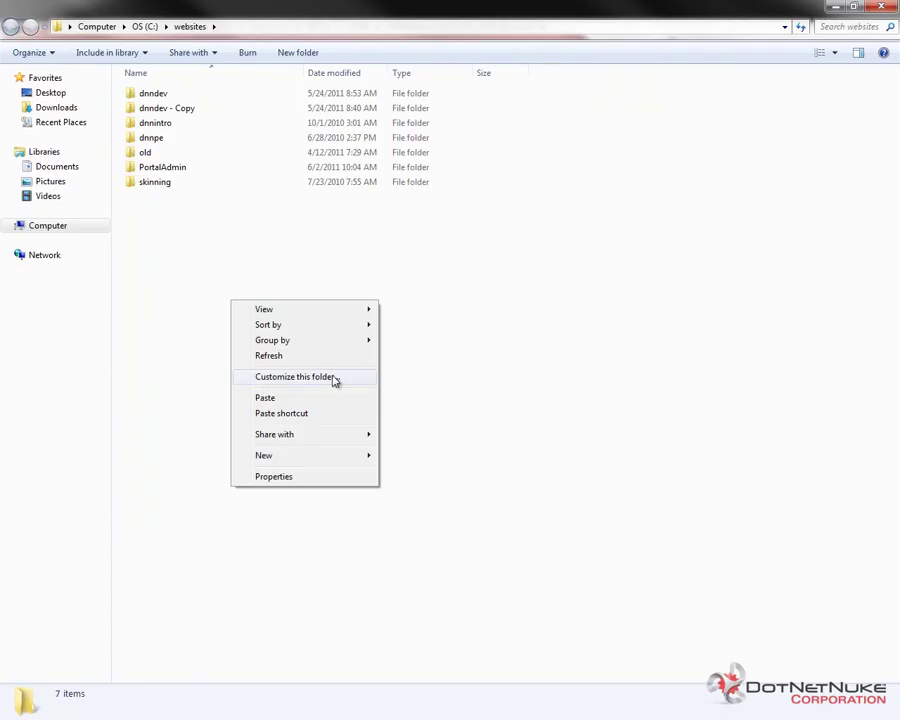
pyautogui.moveTo(299, 456)
pyautogui.click(449, 463)
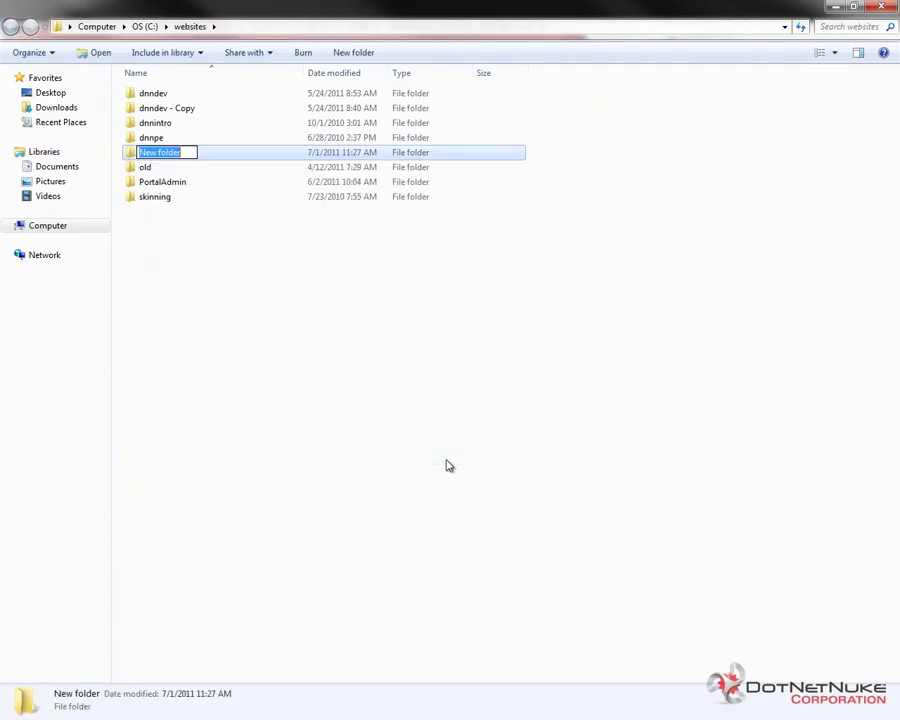
pyautogui.write('dnn6')
pyautogui.press('Return')
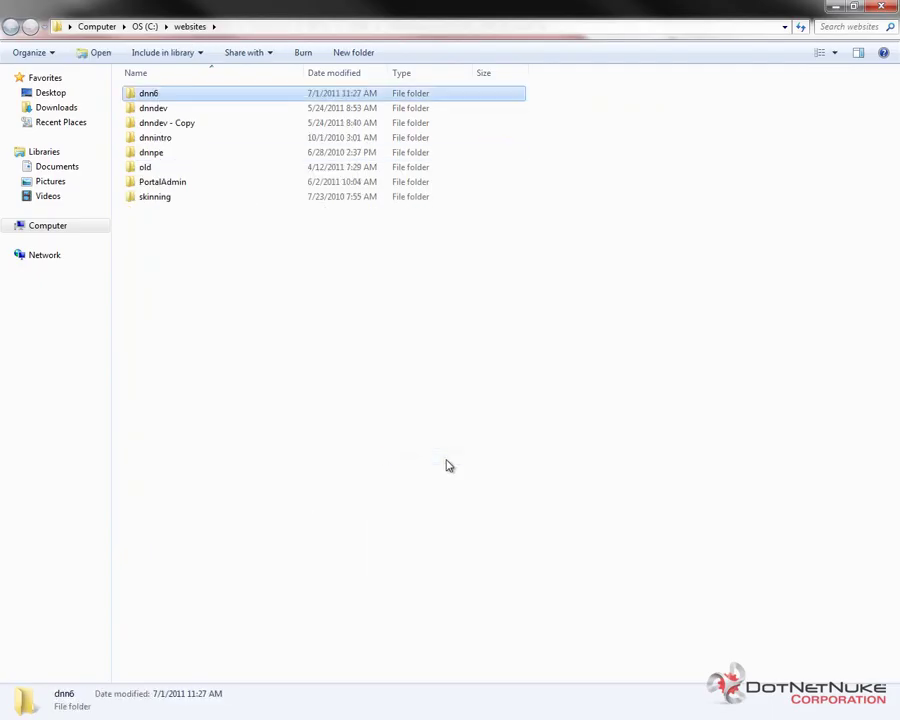
# - Paste the copied DotNetNuke install files into the dnn6 folder
pyautogui.doubleClick(151, 95)
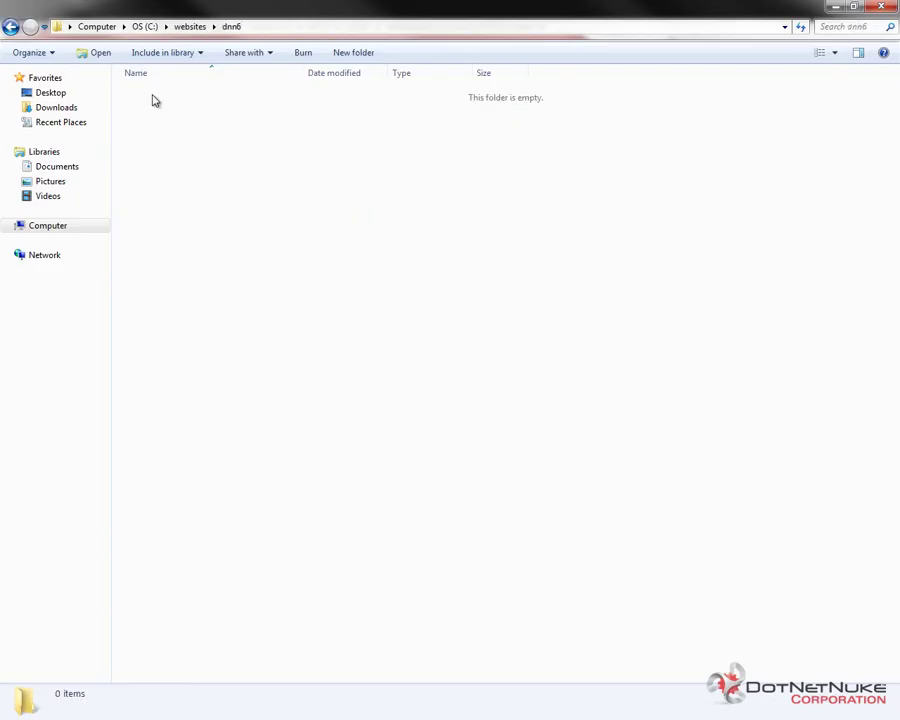
pyautogui.rightClick(264, 341)
pyautogui.click(296, 437)
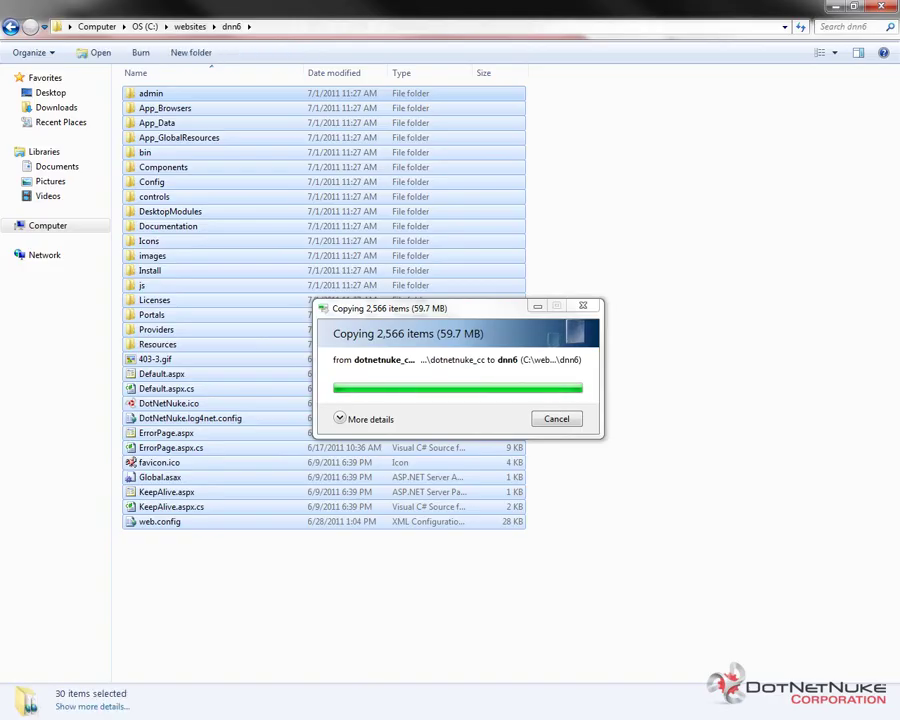
pyautogui.hotkey('alt', 'Tab')
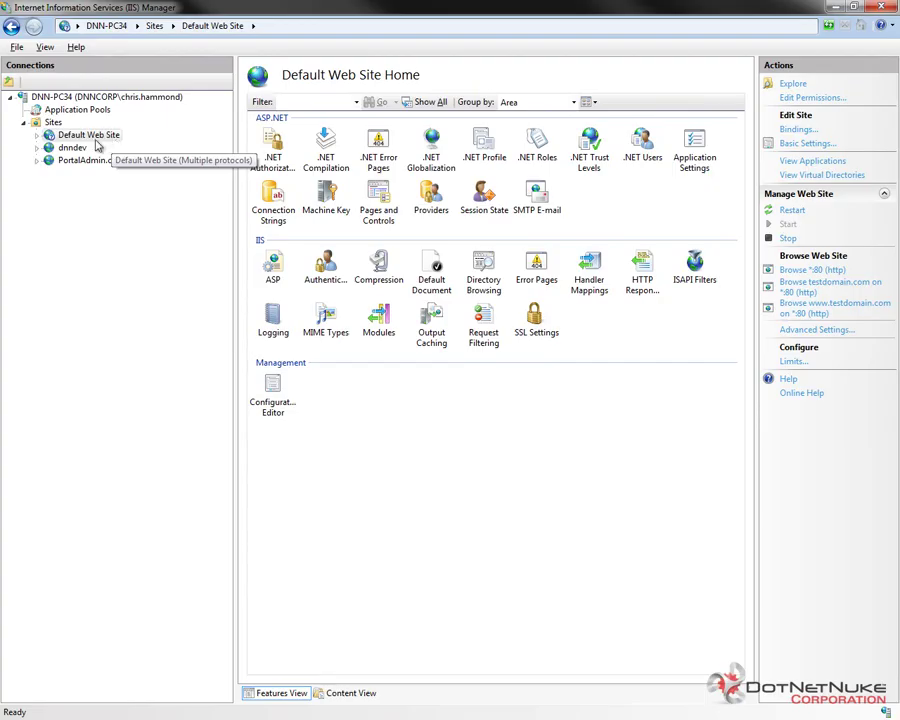
# - Change the Default Web Site's physical path from c:\inetpub\wwwroot to c:\websites\dnn6\
pyautogui.rightClick(101, 137)
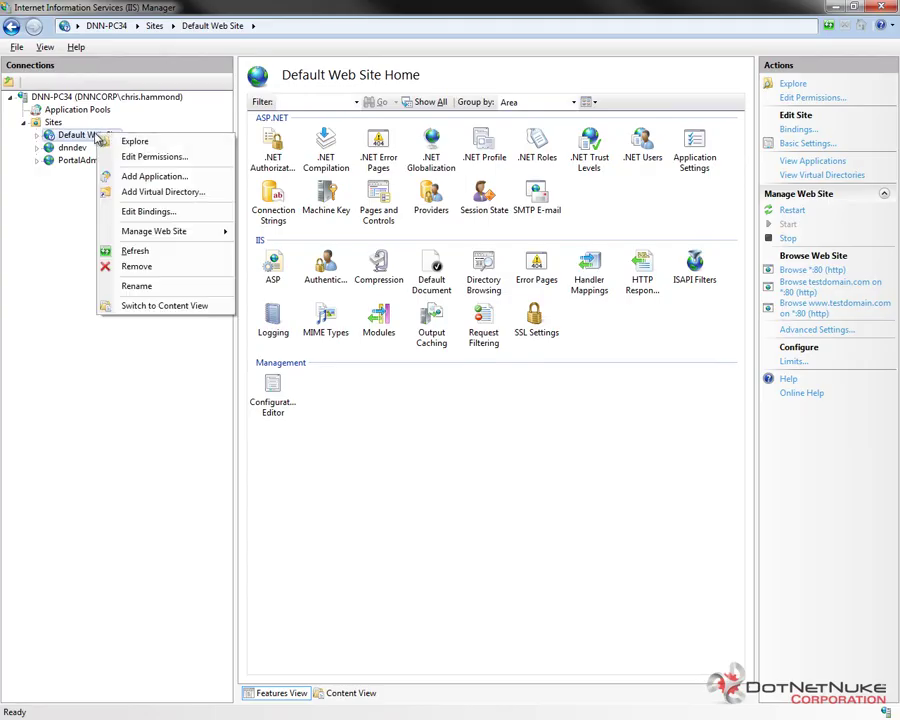
pyautogui.press('Escape')
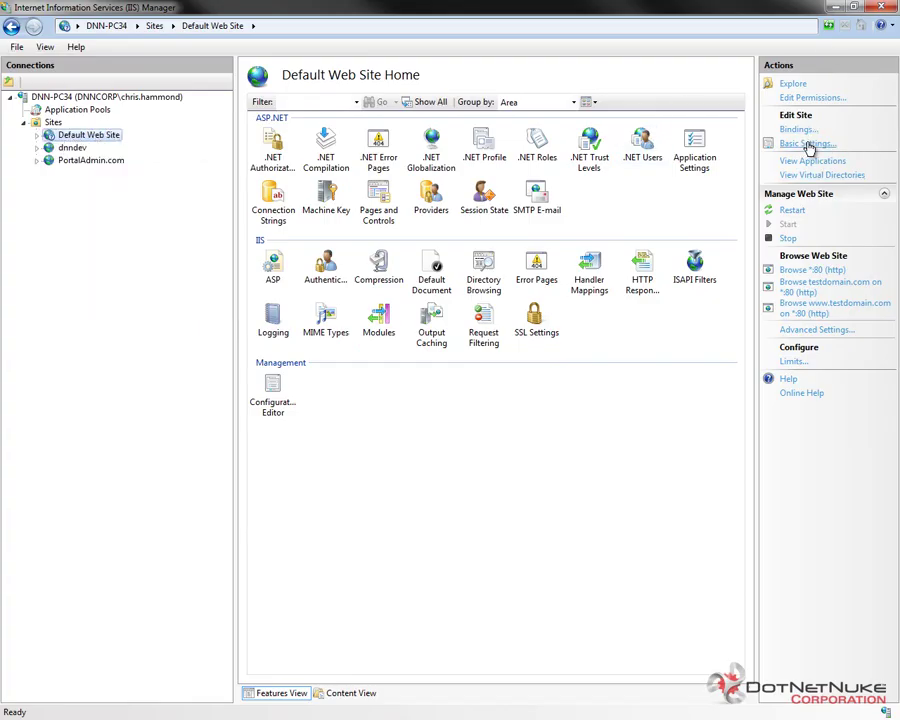
pyautogui.click(806, 143)
pyautogui.moveTo(383, 358); pyautogui.dragTo(218, 363)
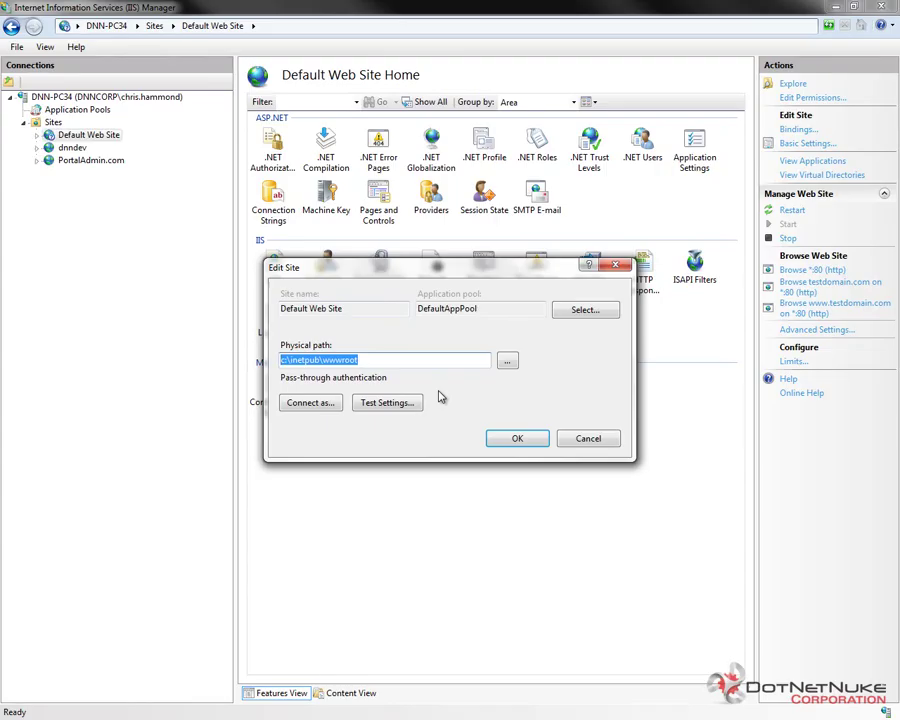
pyautogui.write('c:\\websites')
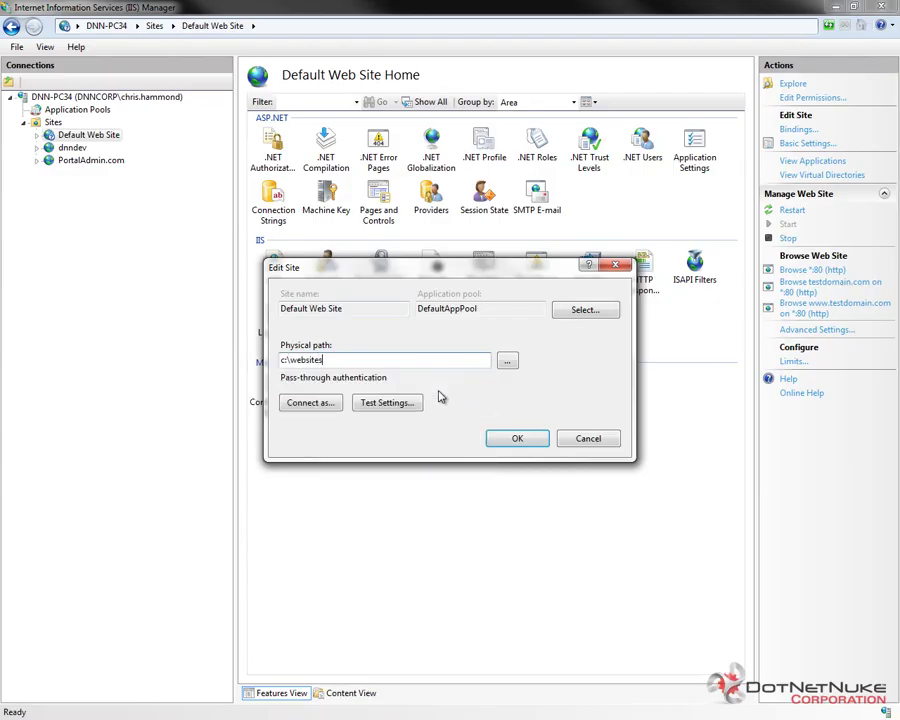
pyautogui.write('\\')
pyautogui.press('Down')
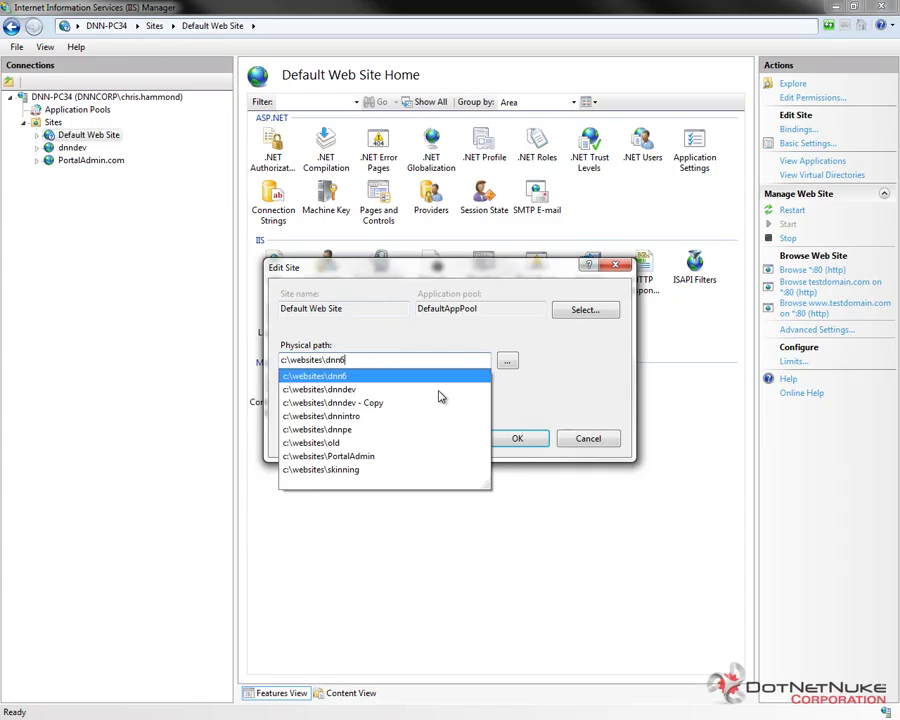
pyautogui.write('\\')
pyautogui.press('Tab')
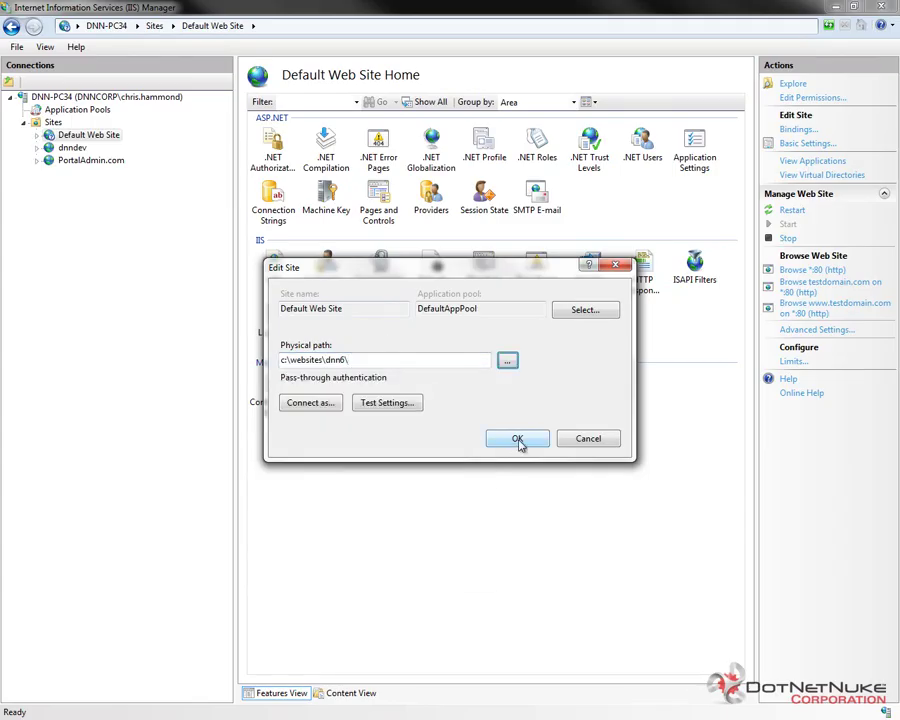
pyautogui.doubleClick(487, 310)
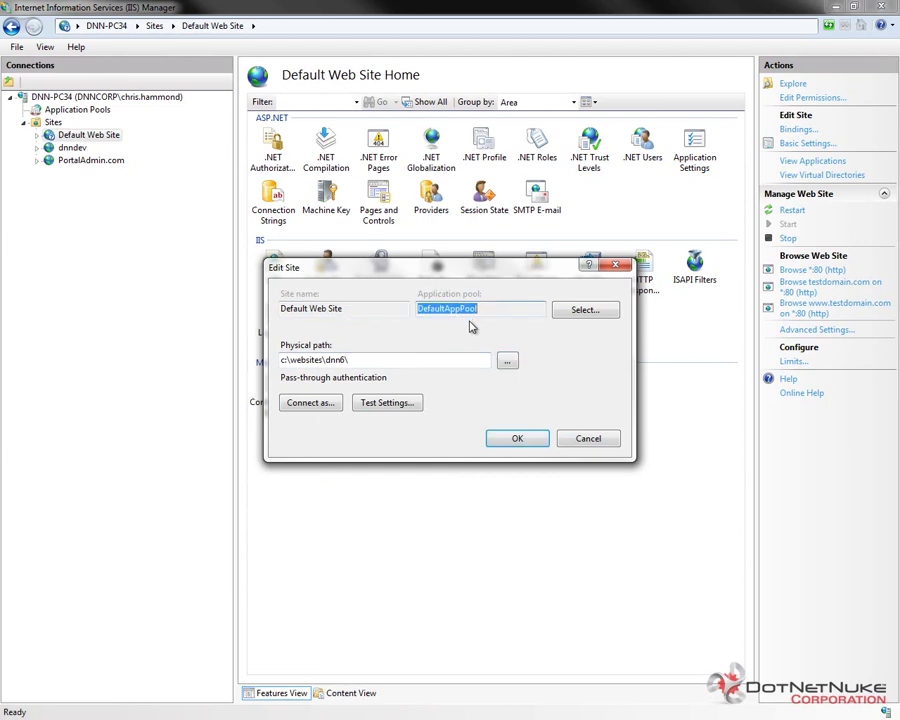
pyautogui.click(516, 438)
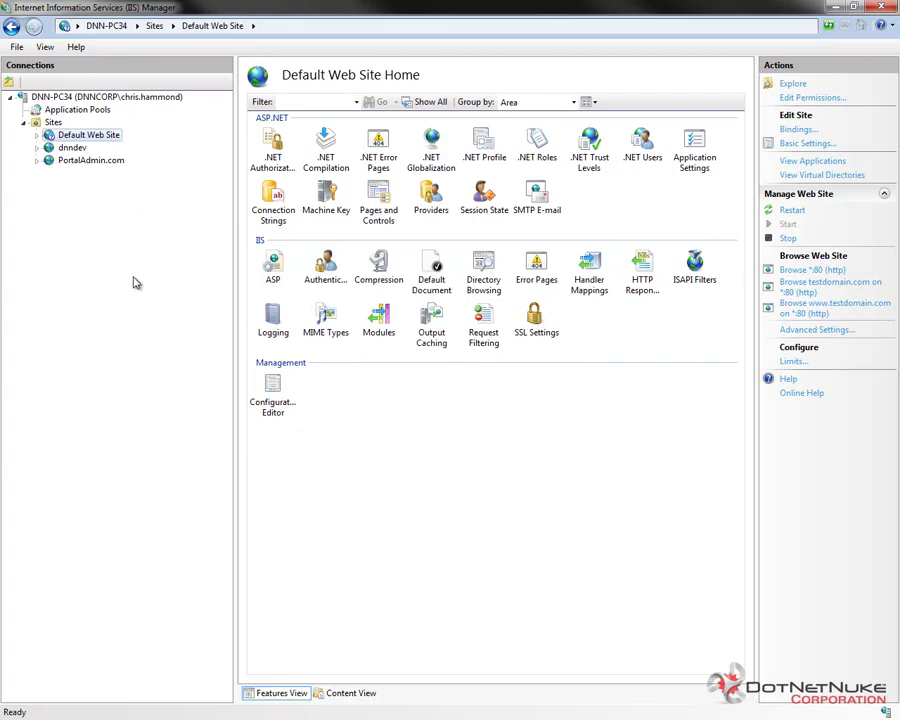
pyautogui.hotkey('alt', 'Tab')
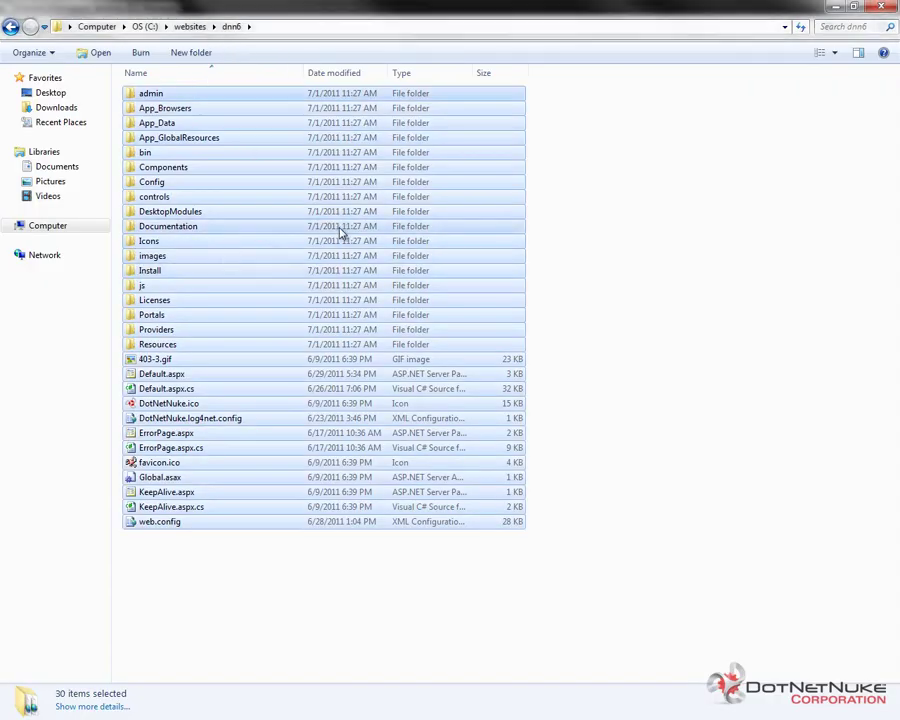
# - Open the editable Security permissions in the dnn6 folder's Properties
pyautogui.click(189, 27)
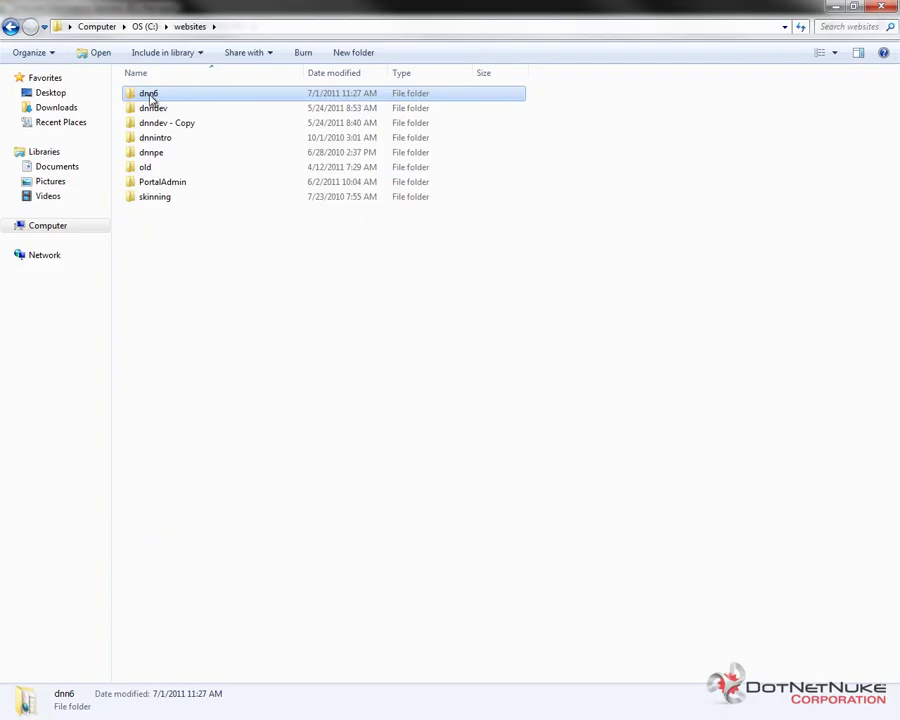
pyautogui.click(152, 225)
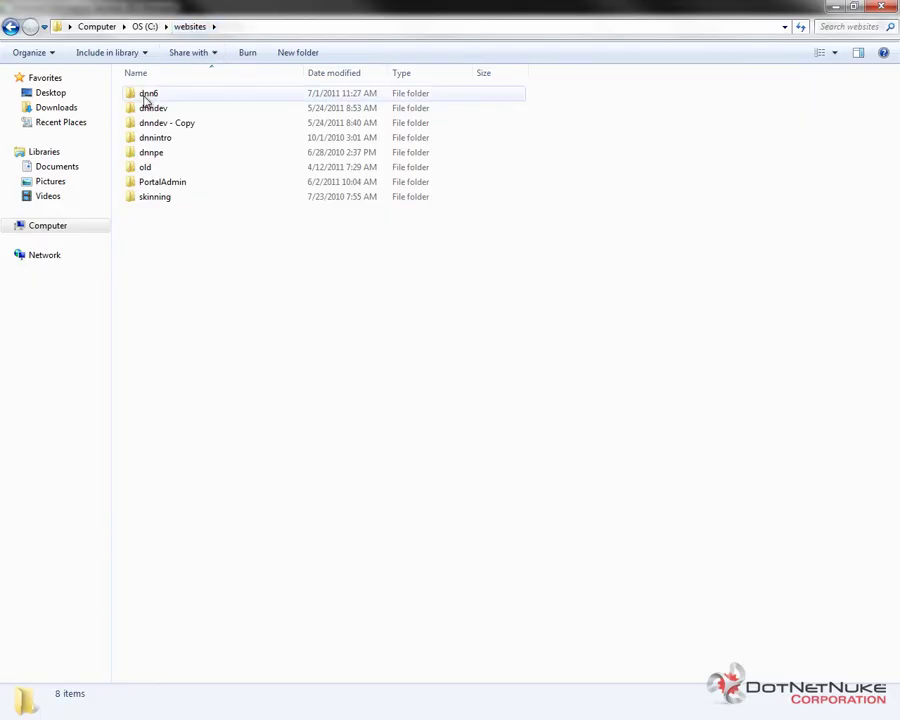
pyautogui.rightClick(130, 94)
pyautogui.click(184, 341)
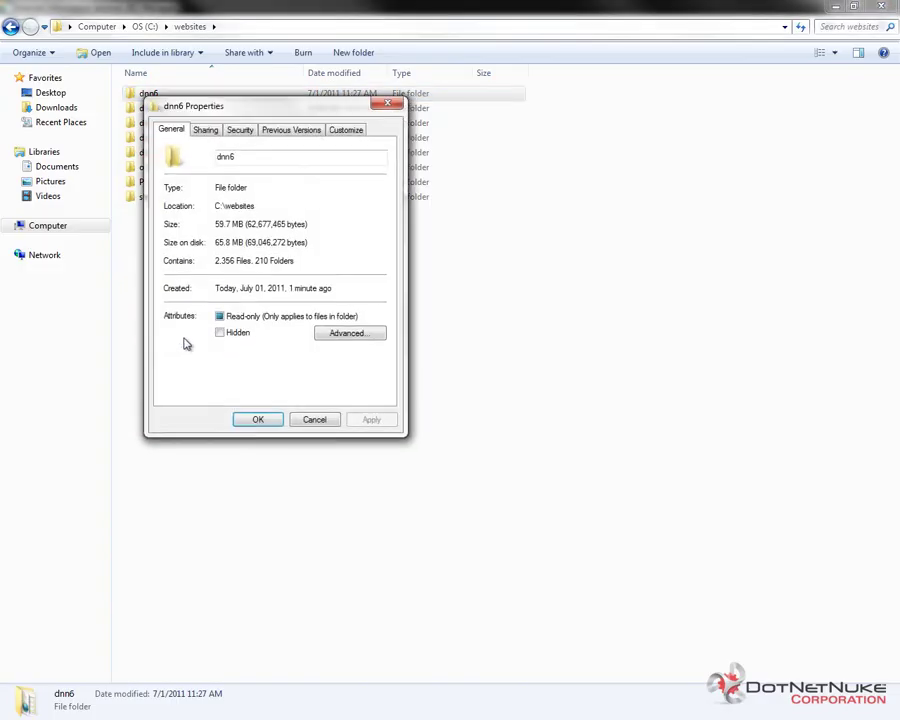
pyautogui.click(241, 134)
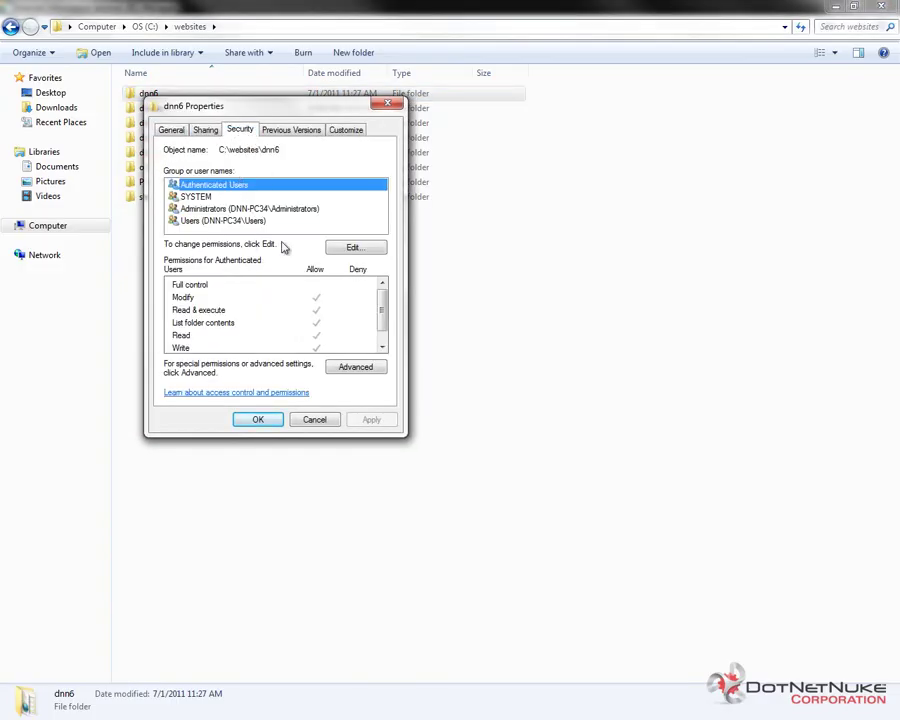
pyautogui.click(369, 251)
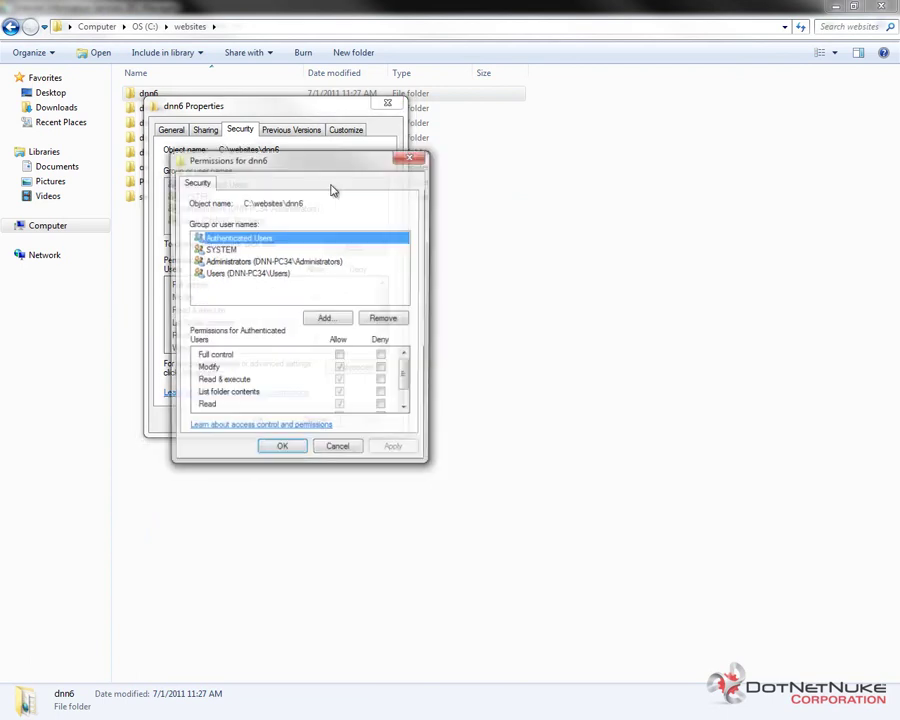
# - Start adding an account to the permissions, searching the local computer DNN-PC34
pyautogui.click(340, 320)
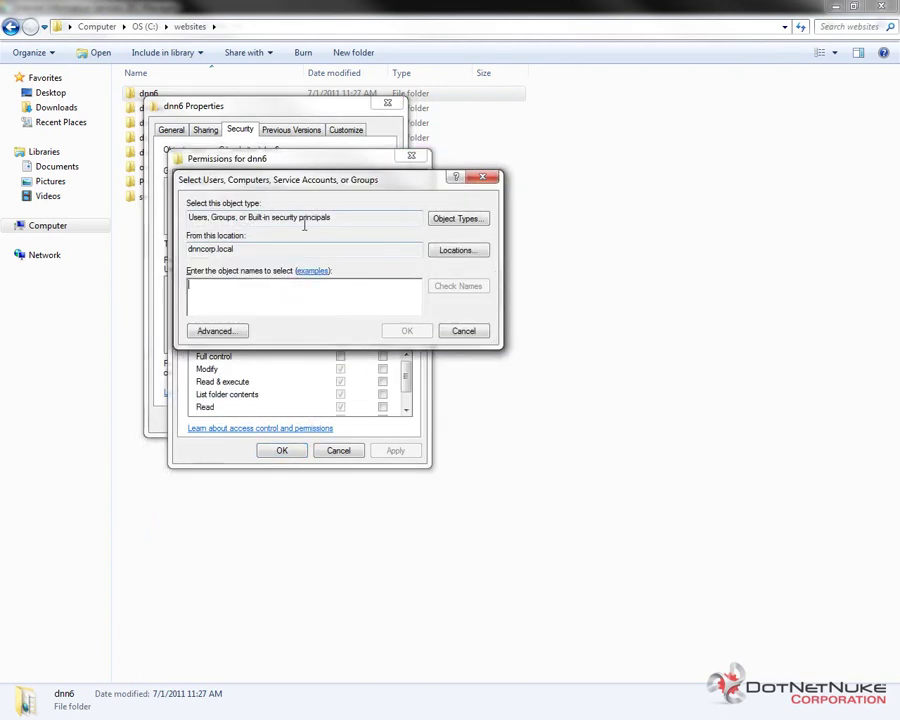
pyautogui.moveTo(386, 173); pyautogui.dragTo(386, 263)
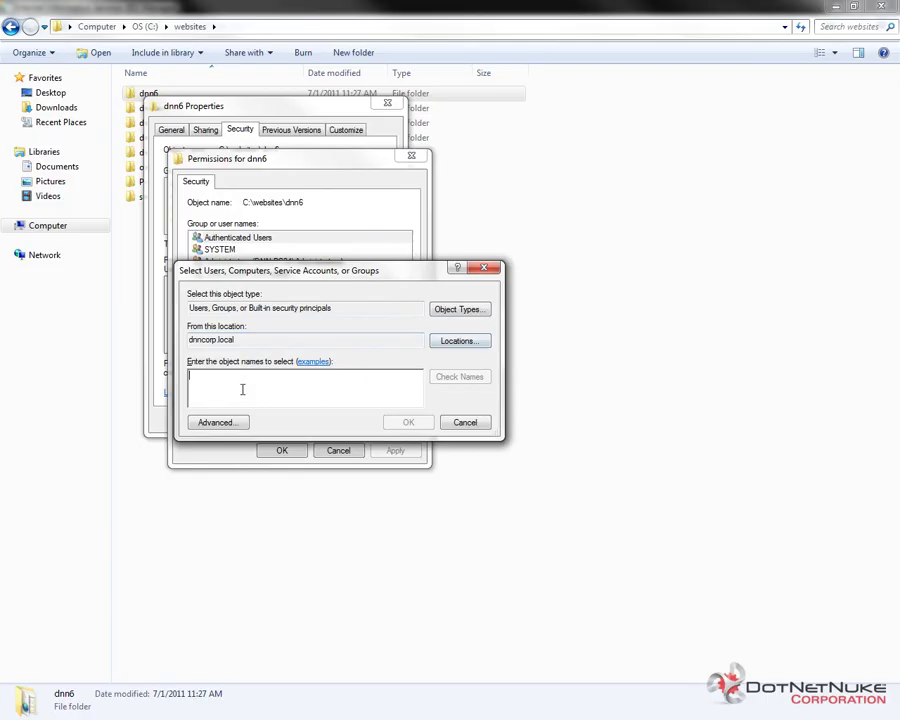
pyautogui.doubleClick(311, 343)
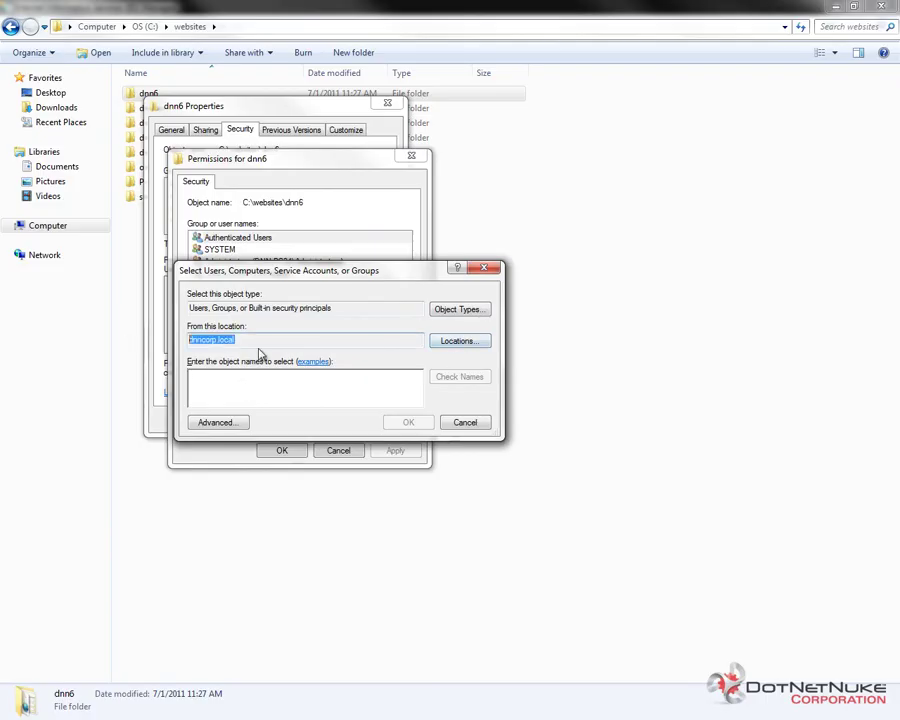
pyautogui.click(450, 341)
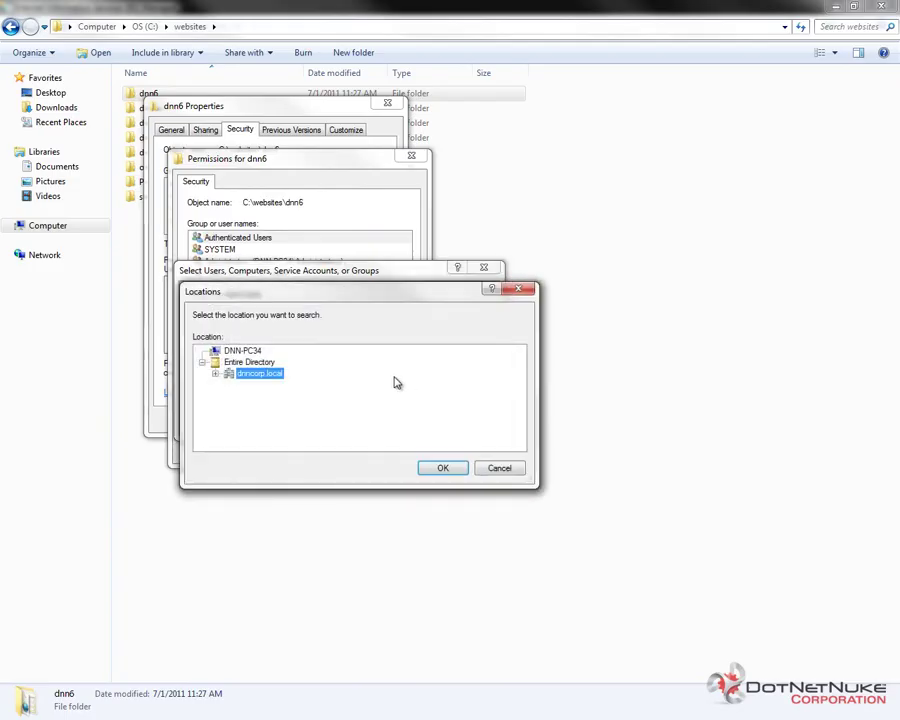
pyautogui.click(241, 350)
pyautogui.click(443, 467)
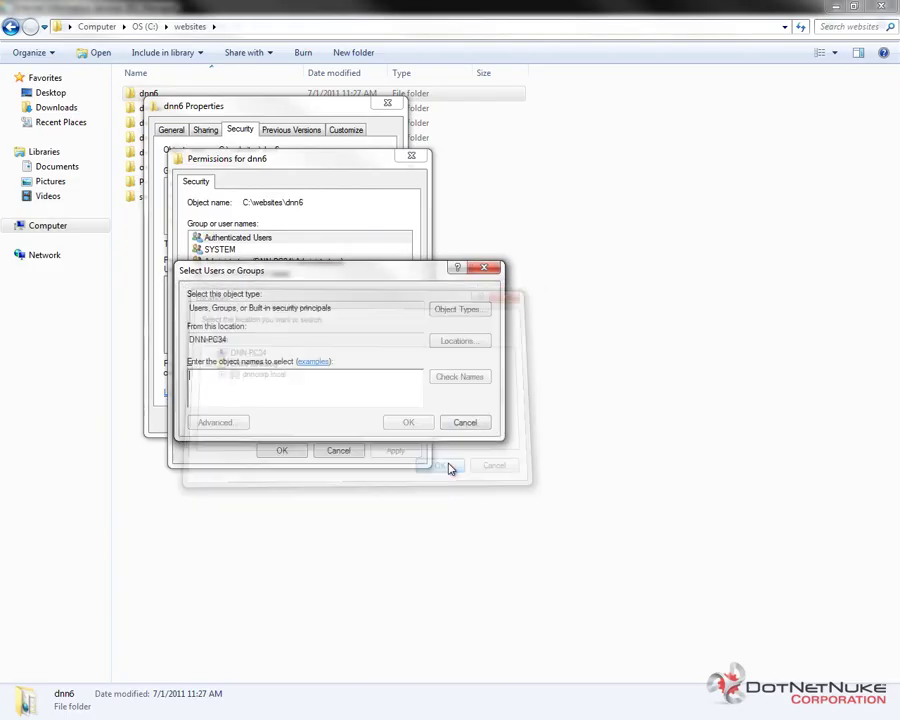
# - Add the IIS AppPool\DefaultAppPool account to dnn6's permission list
pyautogui.click(286, 393)
pyautogui.write('iis apppool\\')
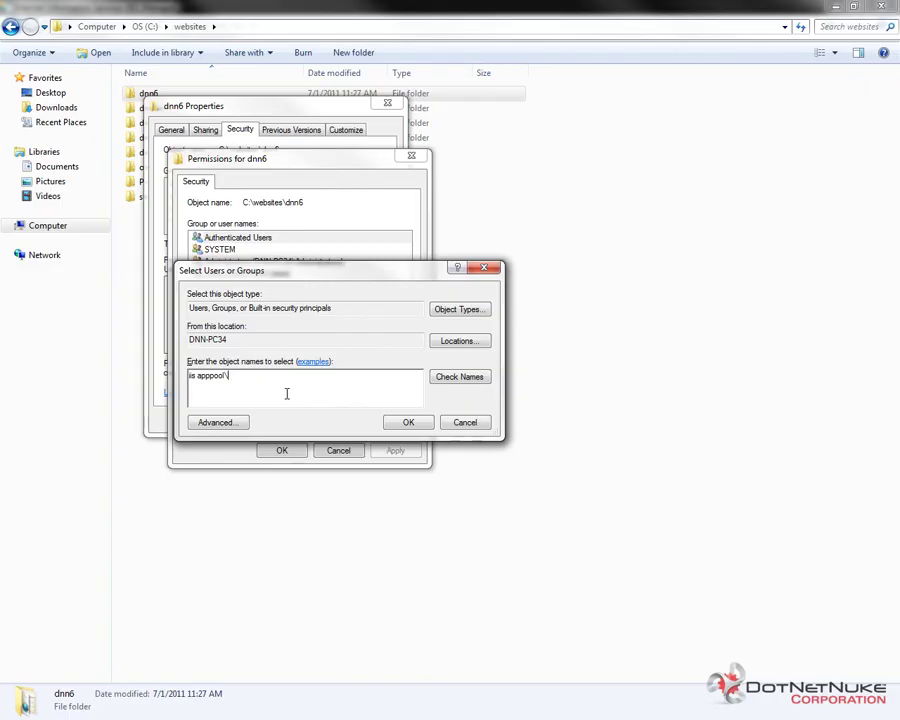
pyautogui.write('defaultapppool')
pyautogui.click(459, 377)
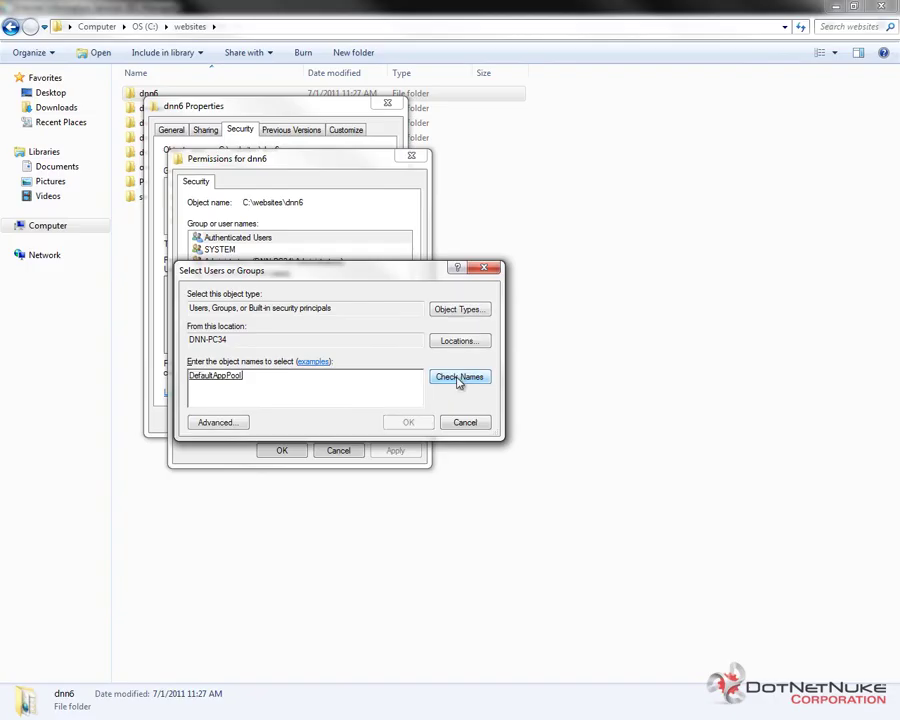
pyautogui.doubleClick(264, 384)
pyautogui.click(270, 388)
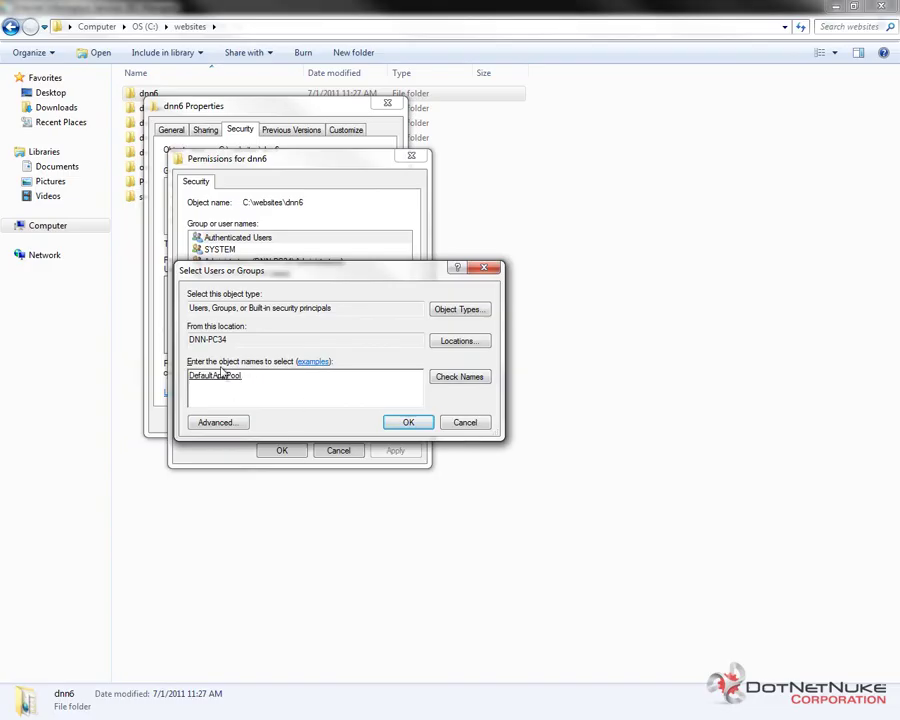
pyautogui.click(408, 422)
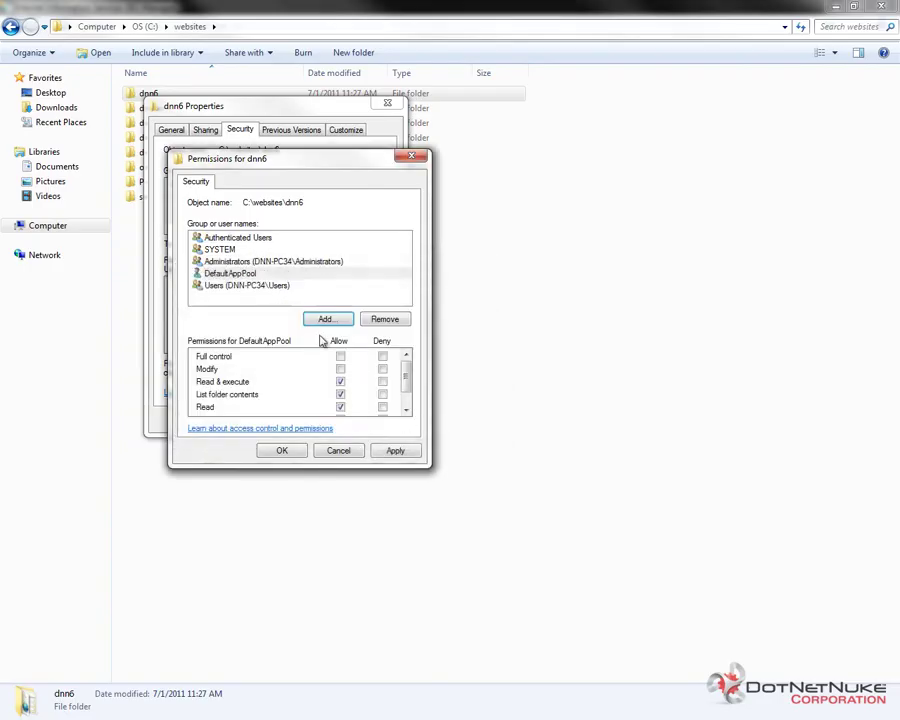
# - Allow Modify for DefaultAppPool, apply it, and close the permission dialogs
pyautogui.click(258, 273)
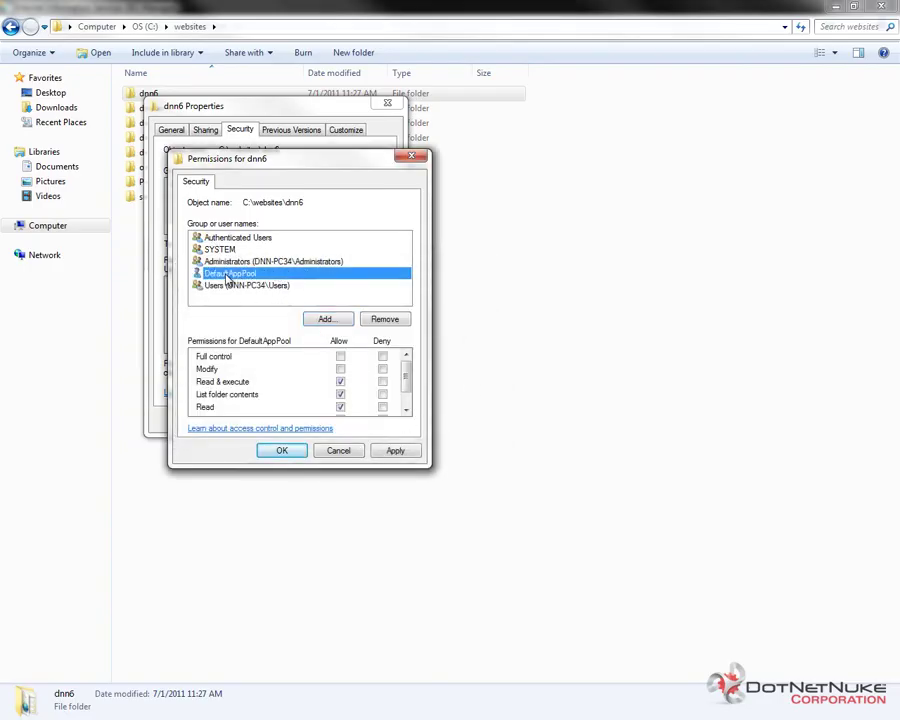
pyautogui.click(340, 369)
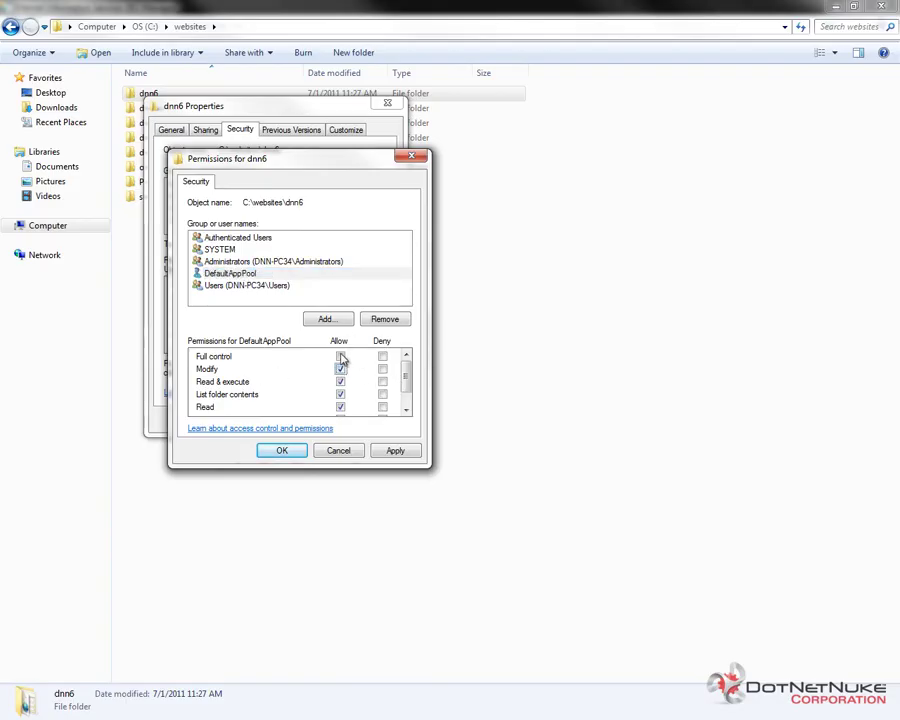
pyautogui.click(391, 453)
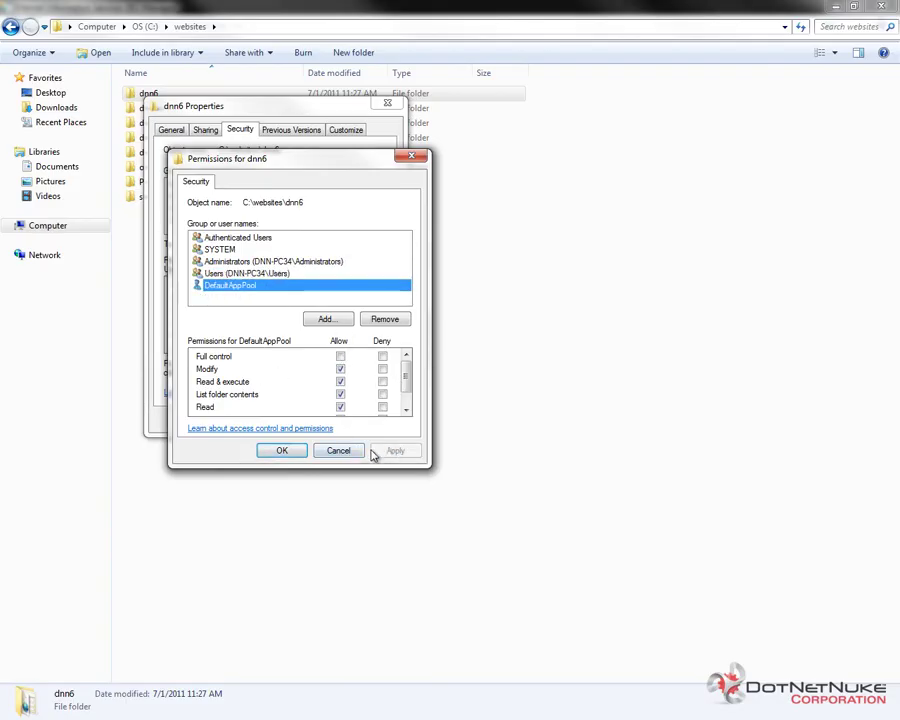
pyautogui.click(290, 453)
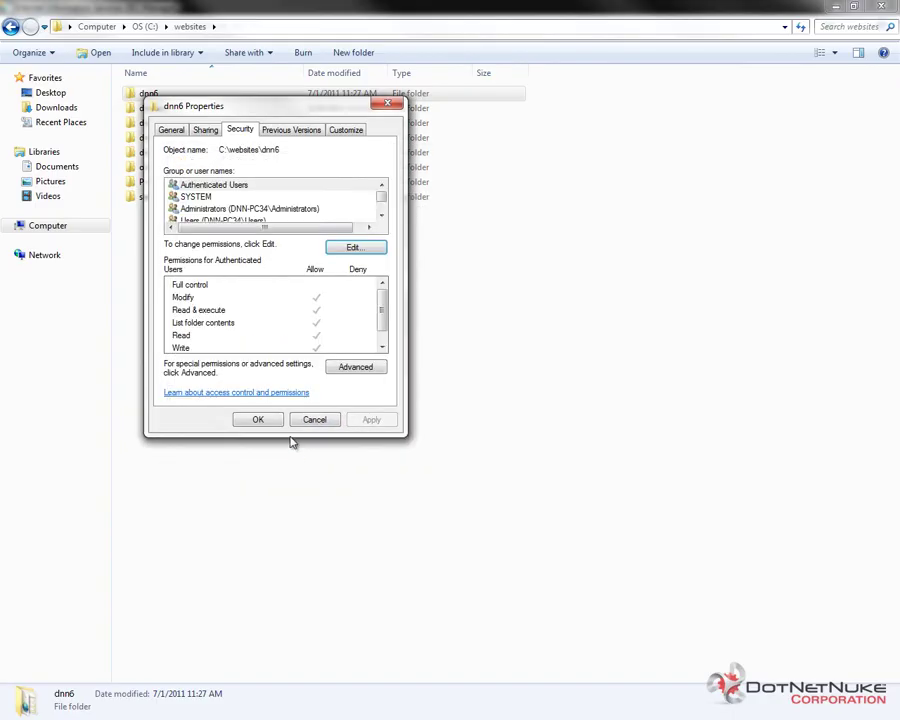
pyautogui.click(270, 419)
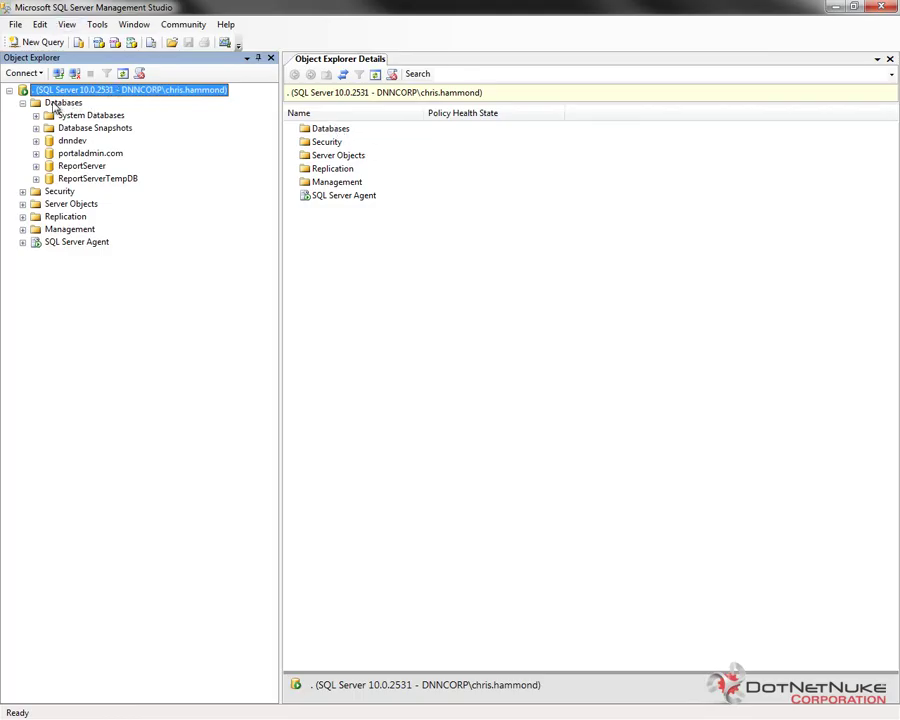
# - Add a database named DNN6 under the server's Databases node
pyautogui.click(58, 103)
pyautogui.rightClick(63, 106)
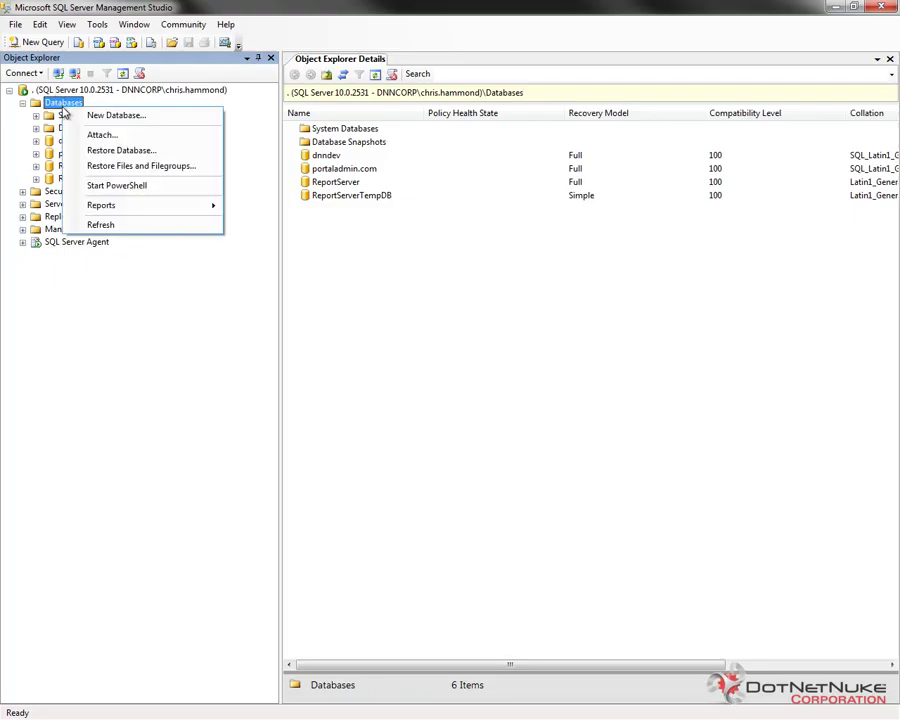
pyautogui.click(105, 118)
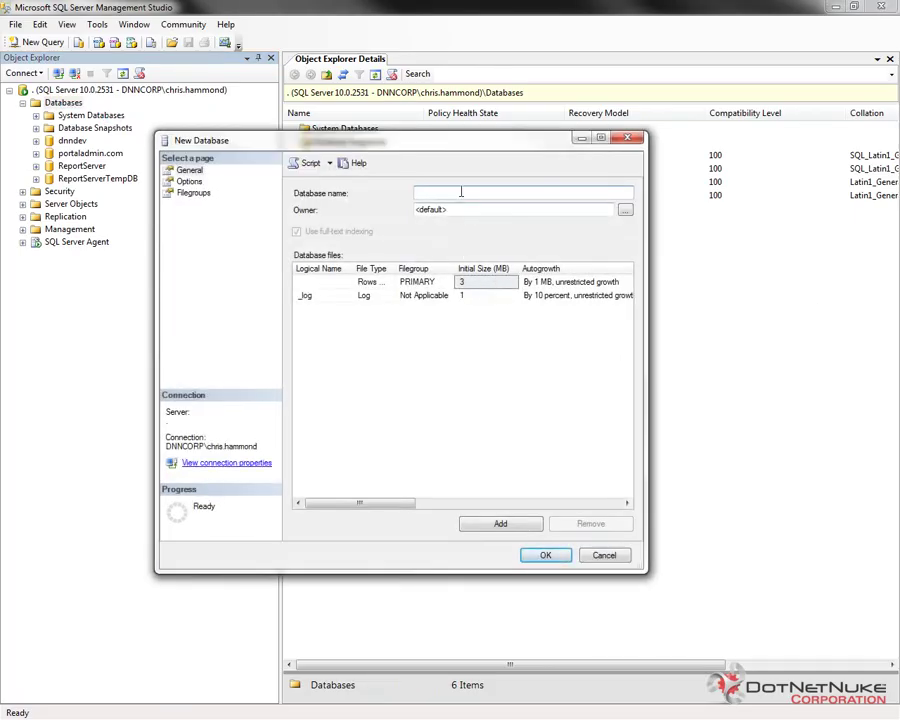
pyautogui.write('DNN6')
pyautogui.click(543, 556)
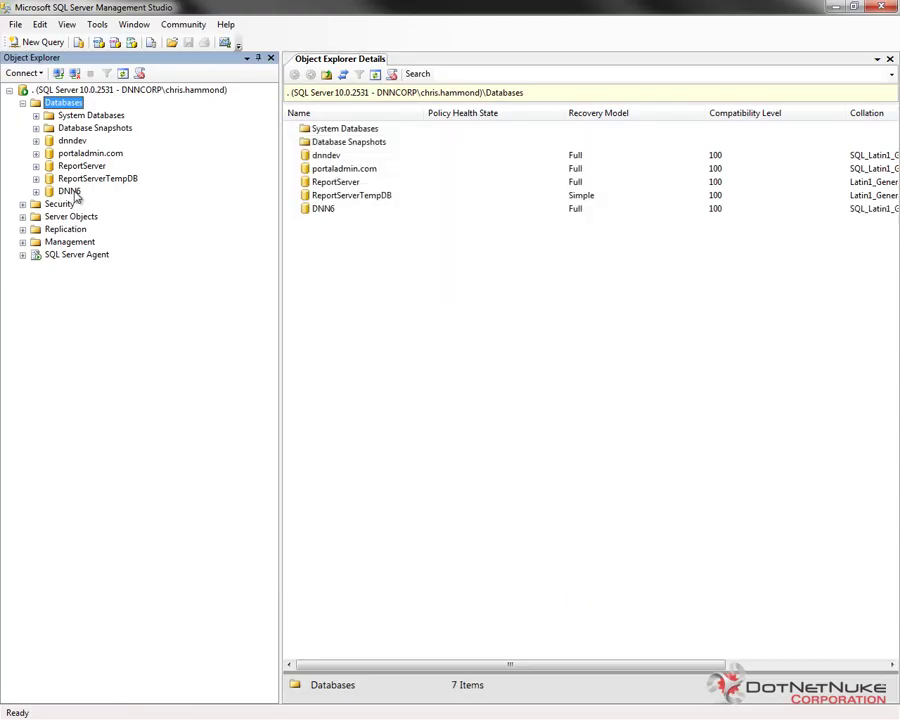
# - Delete the existing defaultapppool login under Security > Logins
pyautogui.click(22, 204)
pyautogui.click(36, 216)
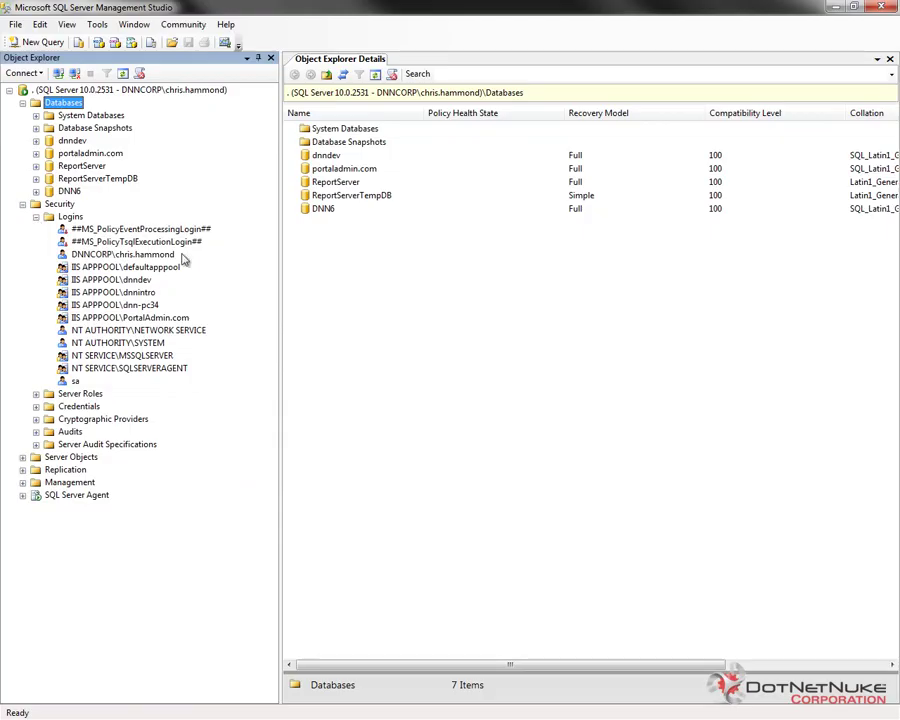
pyautogui.click(97, 268)
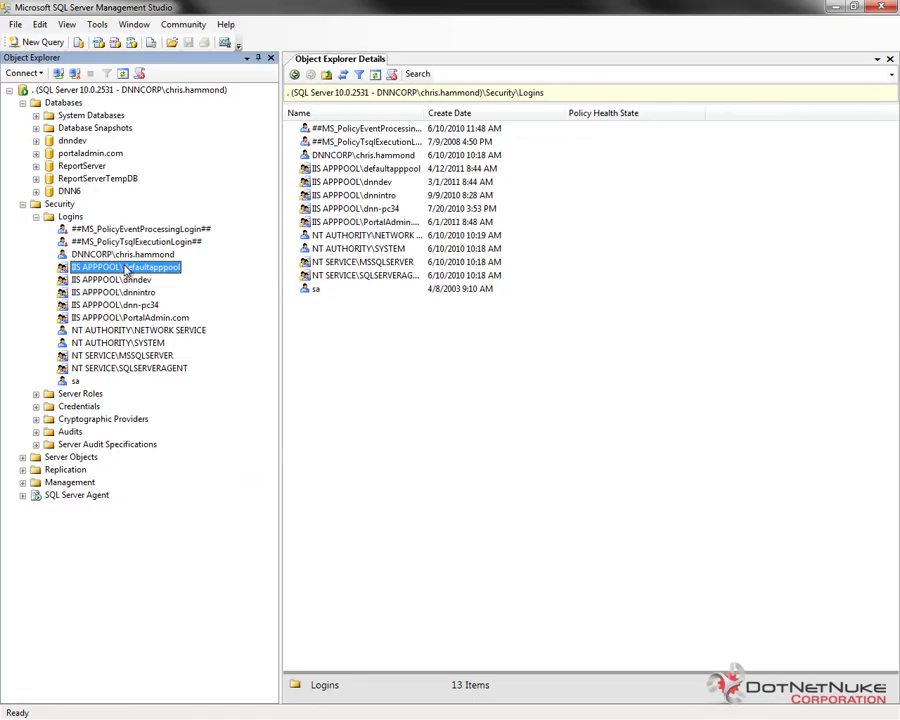
pyautogui.rightClick(126, 271)
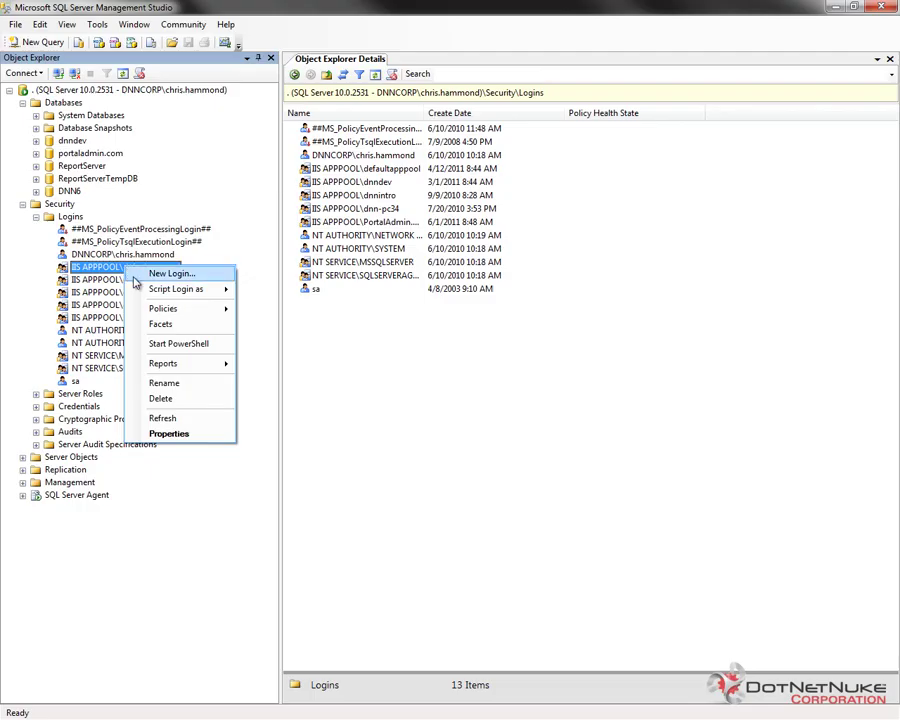
pyautogui.click(160, 398)
pyautogui.click(575, 576)
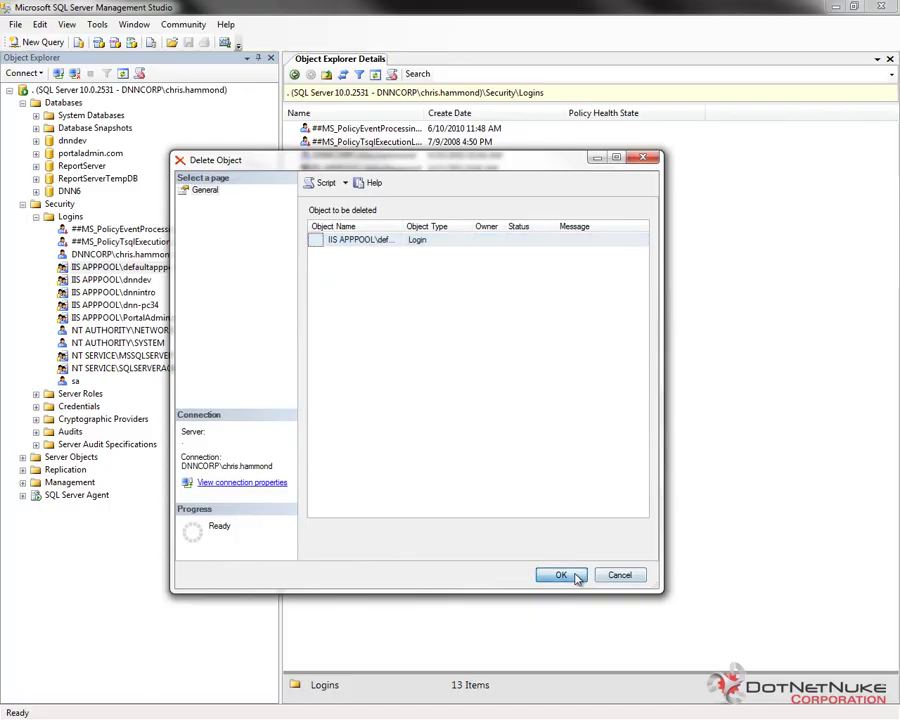
pyautogui.click(535, 403)
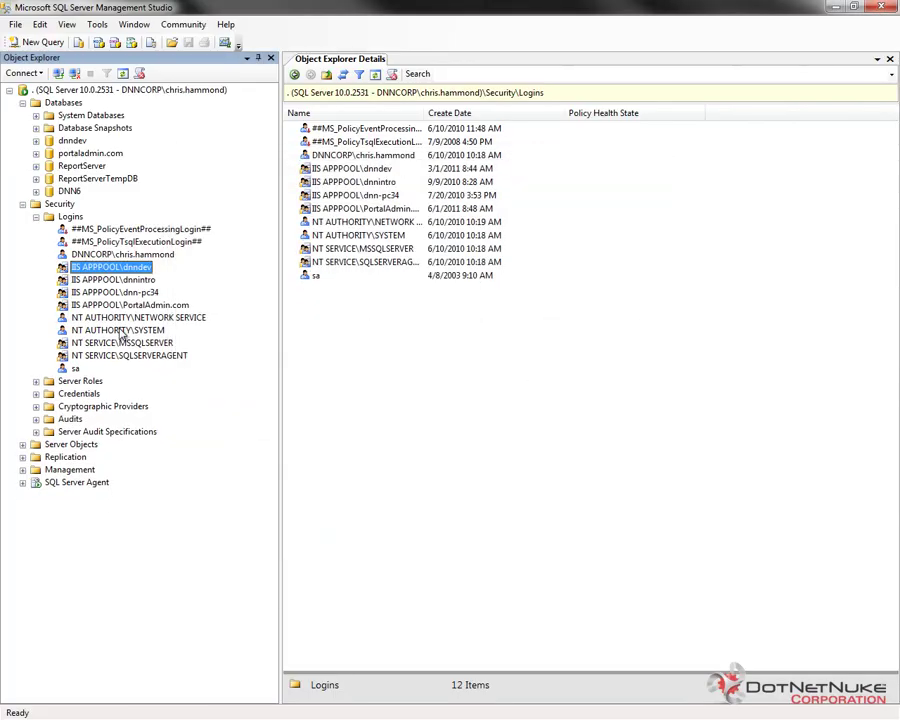
# - Start a new login from the Logins list
pyautogui.click(72, 217)
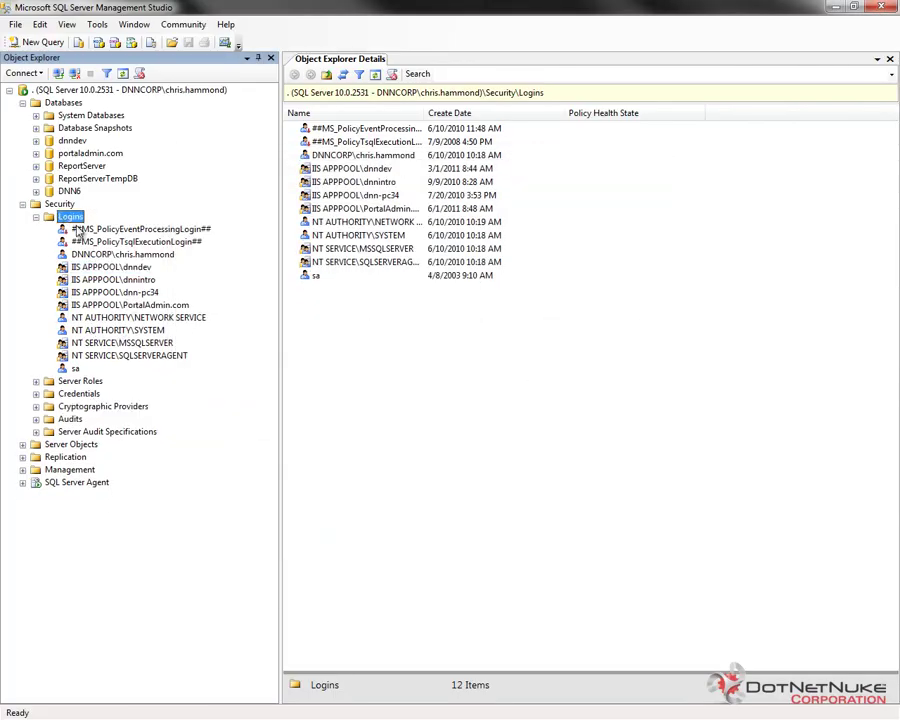
pyautogui.rightClick(75, 220)
pyautogui.click(115, 224)
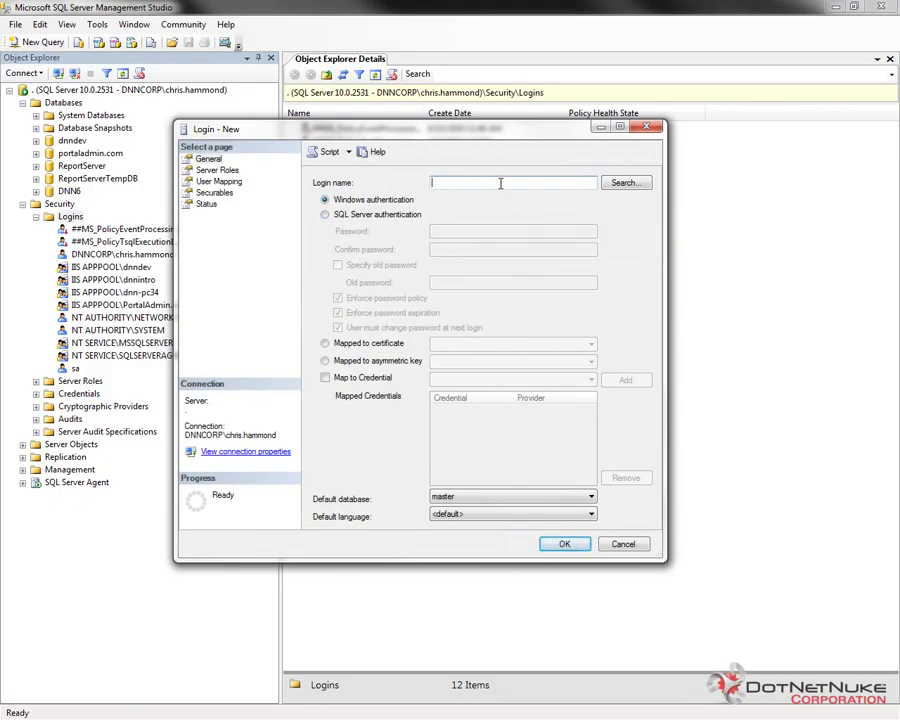
# - Create login IIS AppPool\DefaultAppPool mapped to DNN6 with the db_owner role
pyautogui.write('IIS AppPool\\DefaultAppPool')
pyautogui.click(221, 182)
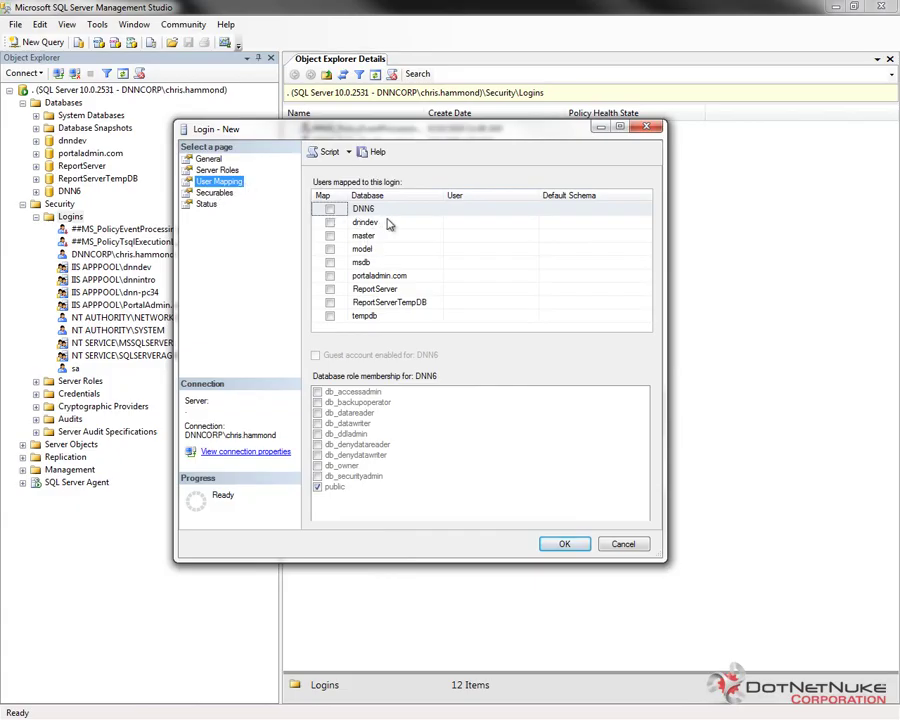
pyautogui.click(331, 210)
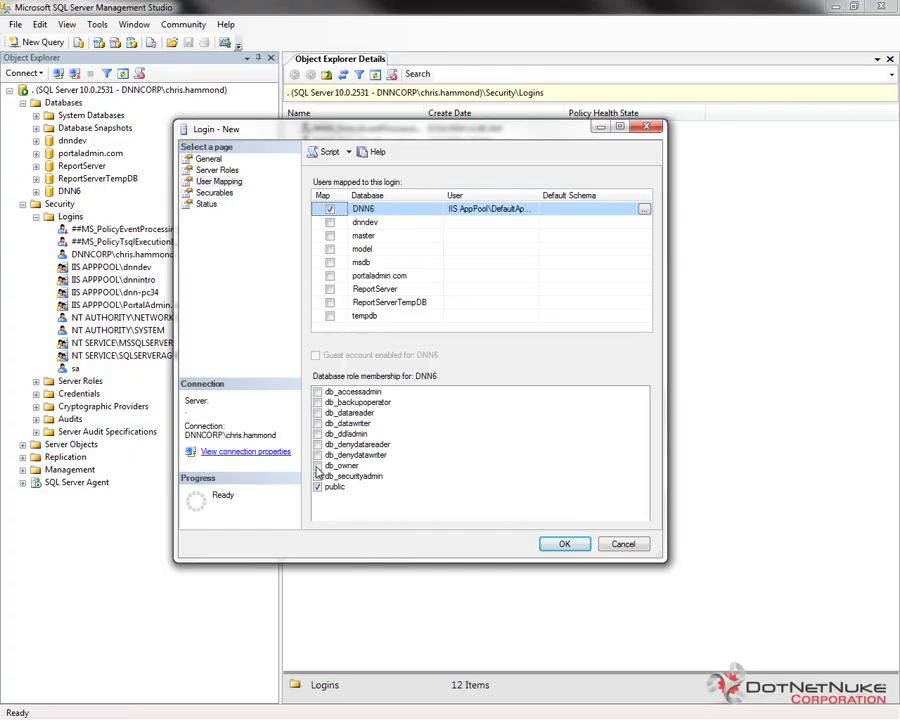
pyautogui.click(350, 467)
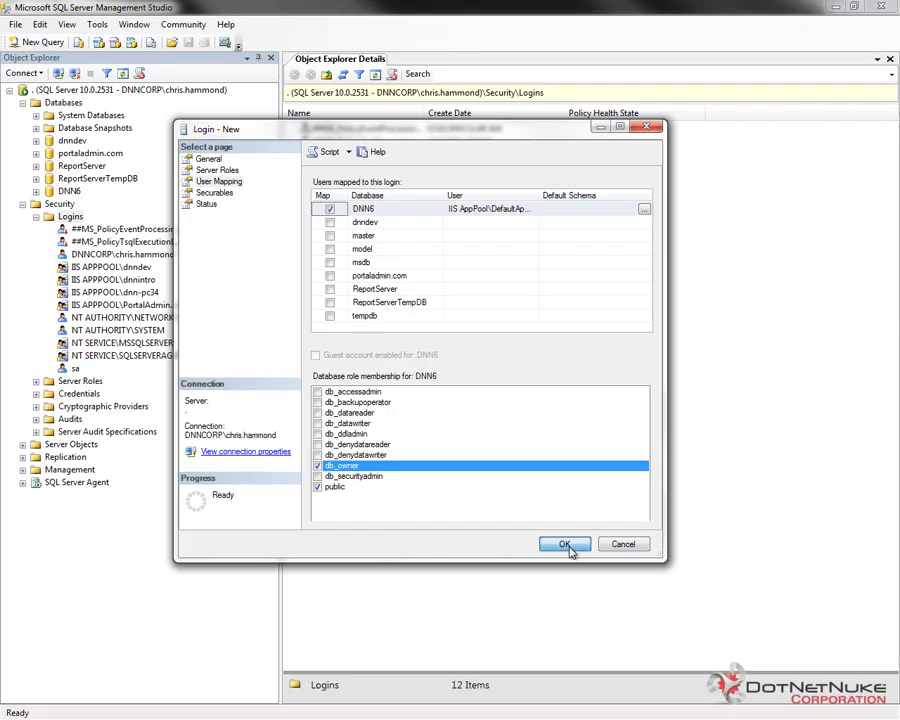
pyautogui.click(566, 546)
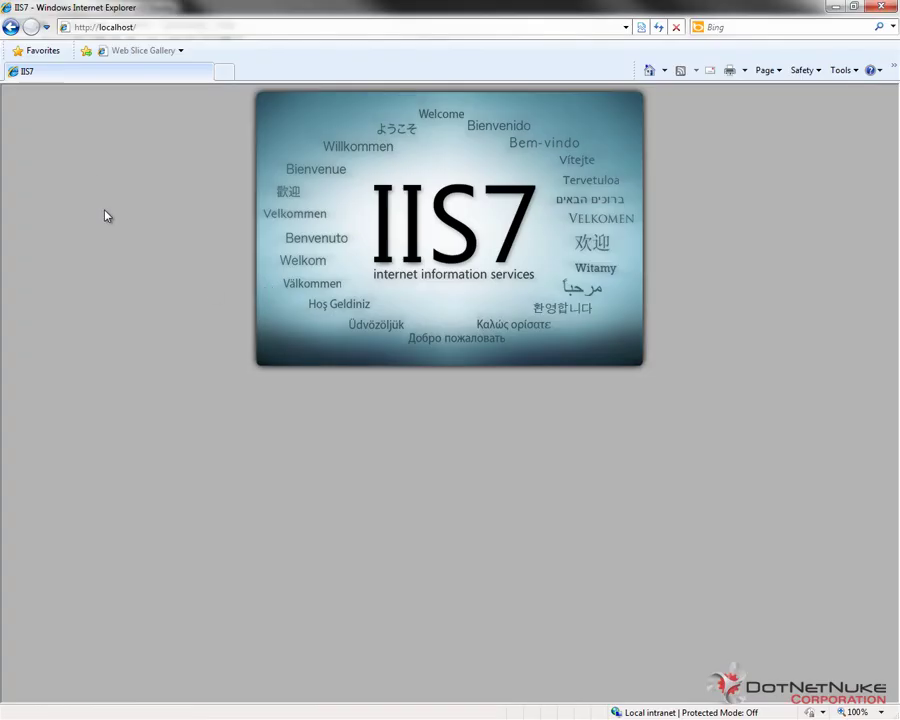
pyautogui.click(173, 30)
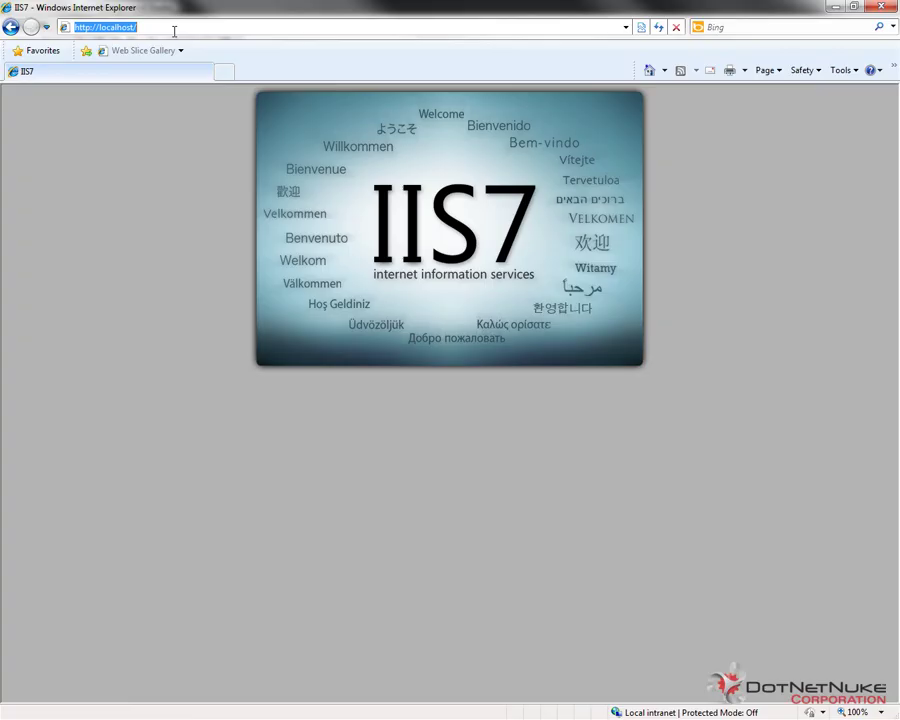
pyautogui.press('Return')
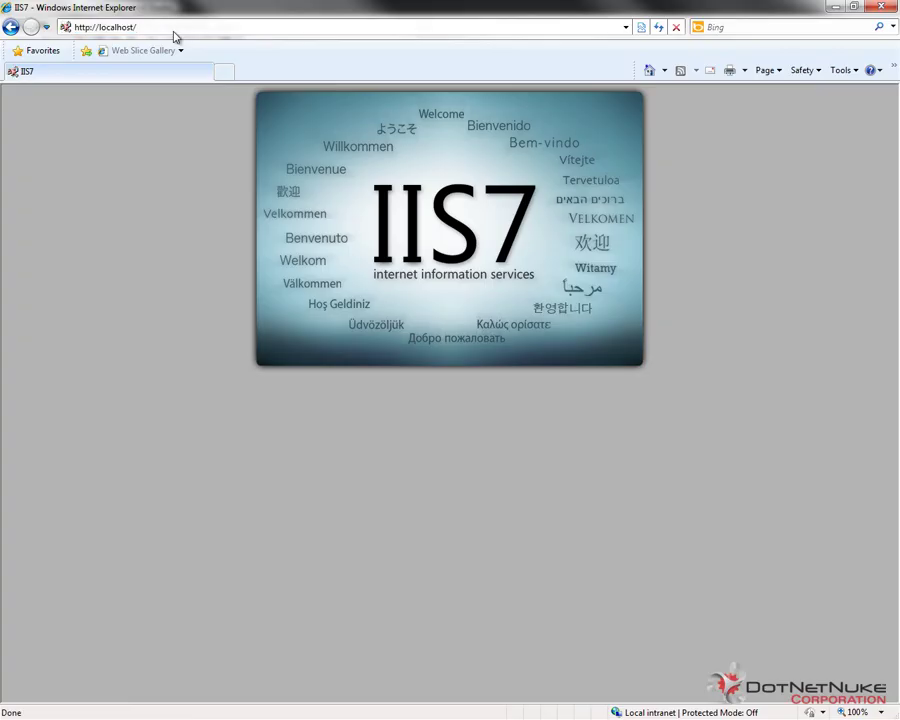
pyautogui.click(660, 28)
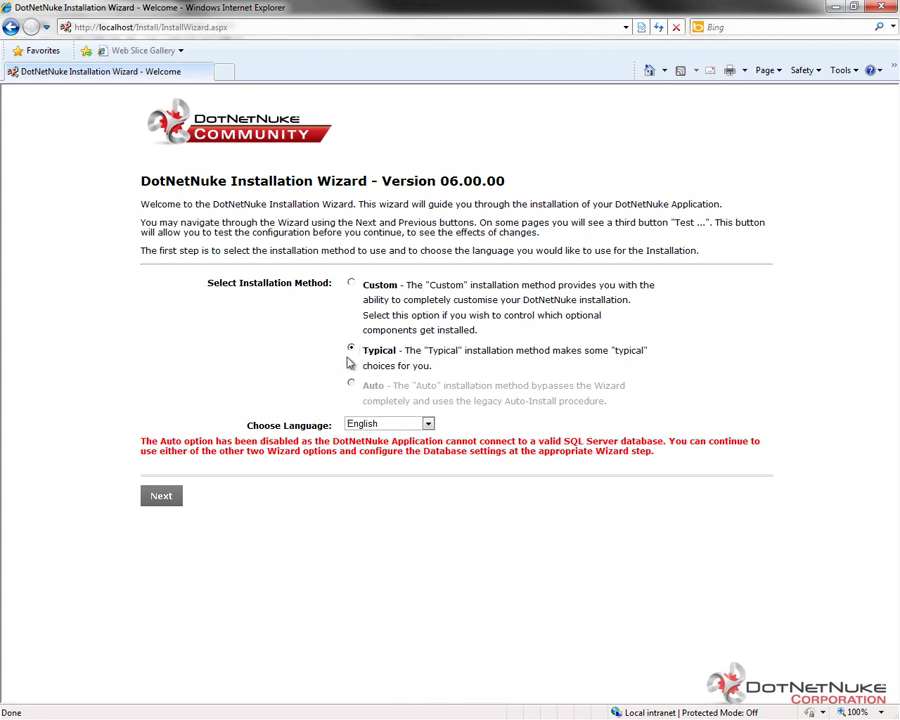
# - Continue with the Typical installation and past the file permissions check
pyautogui.click(167, 496)
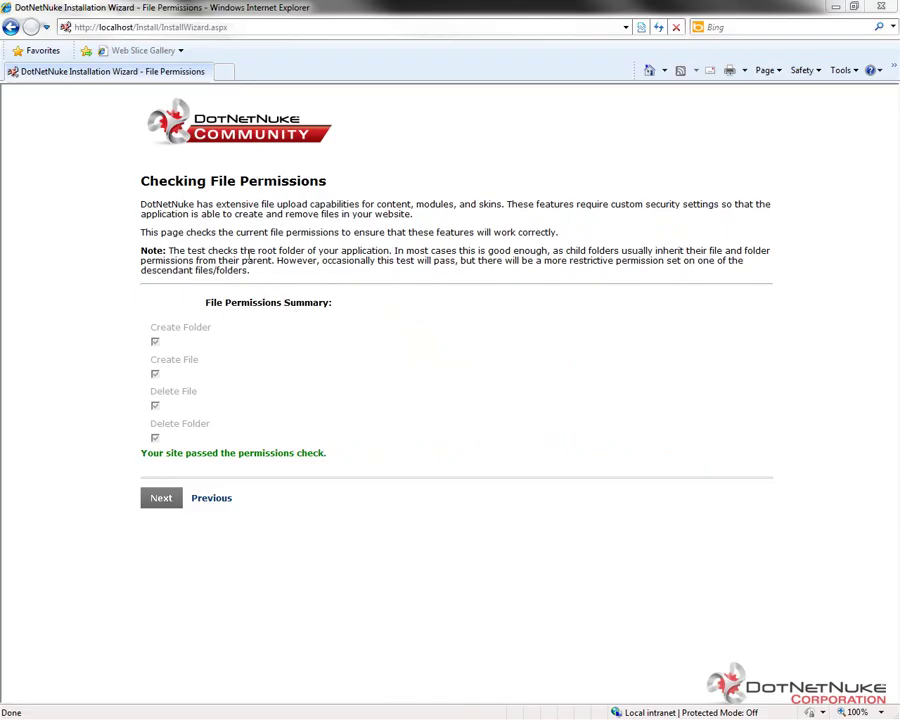
pyautogui.click(162, 498)
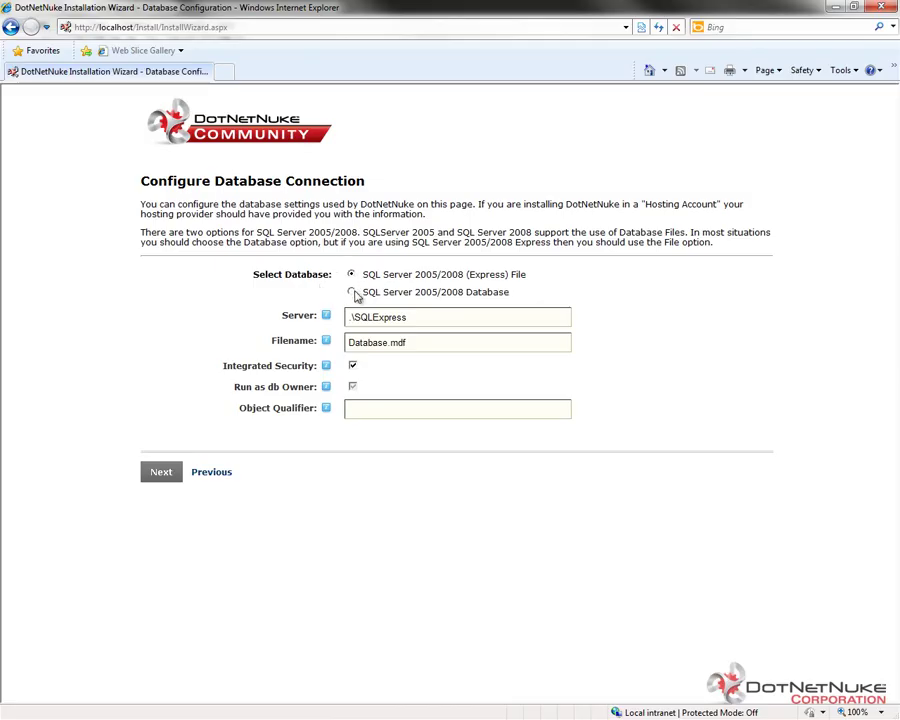
# - Choose the SQL Server 2005/2008 database option, clear the server name, and enter database DNN6
pyautogui.click(352, 292)
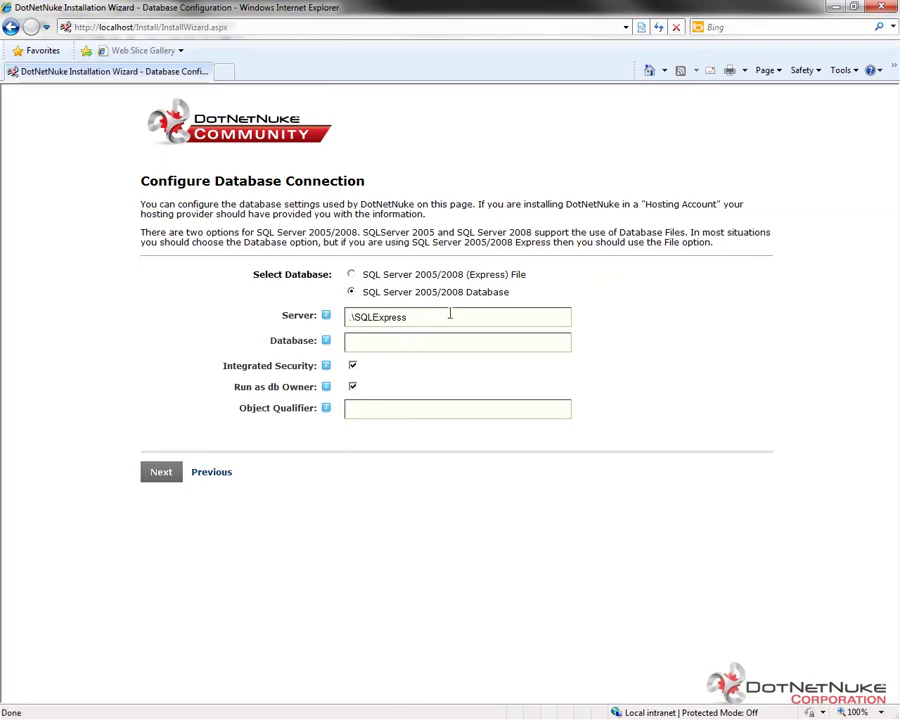
pyautogui.moveTo(430, 317); pyautogui.dragTo(297, 315)
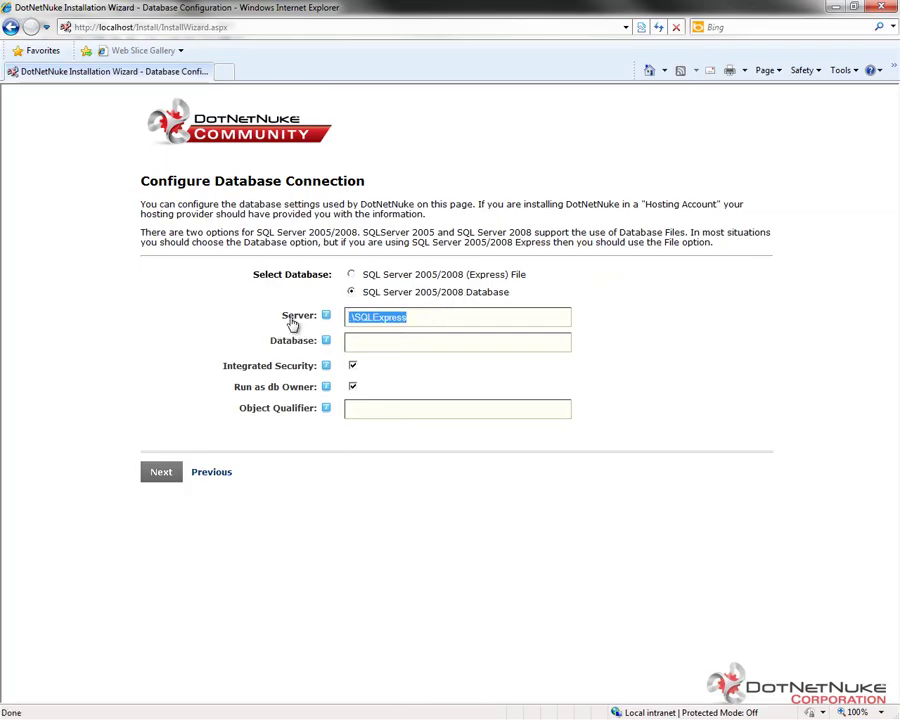
pyautogui.press('Delete')
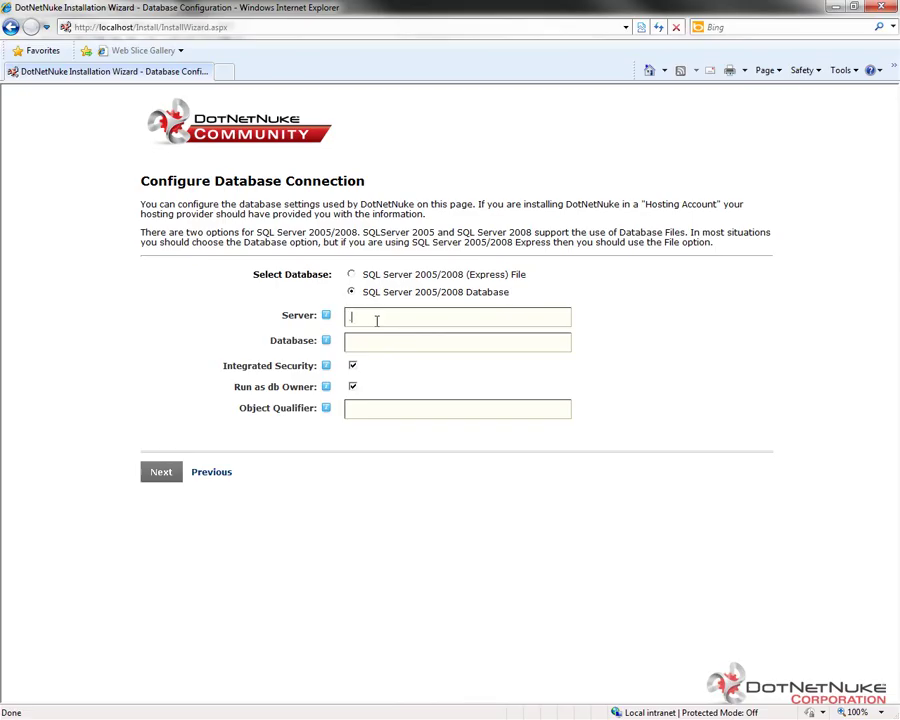
pyautogui.click(355, 347)
pyautogui.write('DNN6')
# - Keep Integrated Security checked and run the database scripts to install version 06.00.00
pyautogui.click(352, 367)
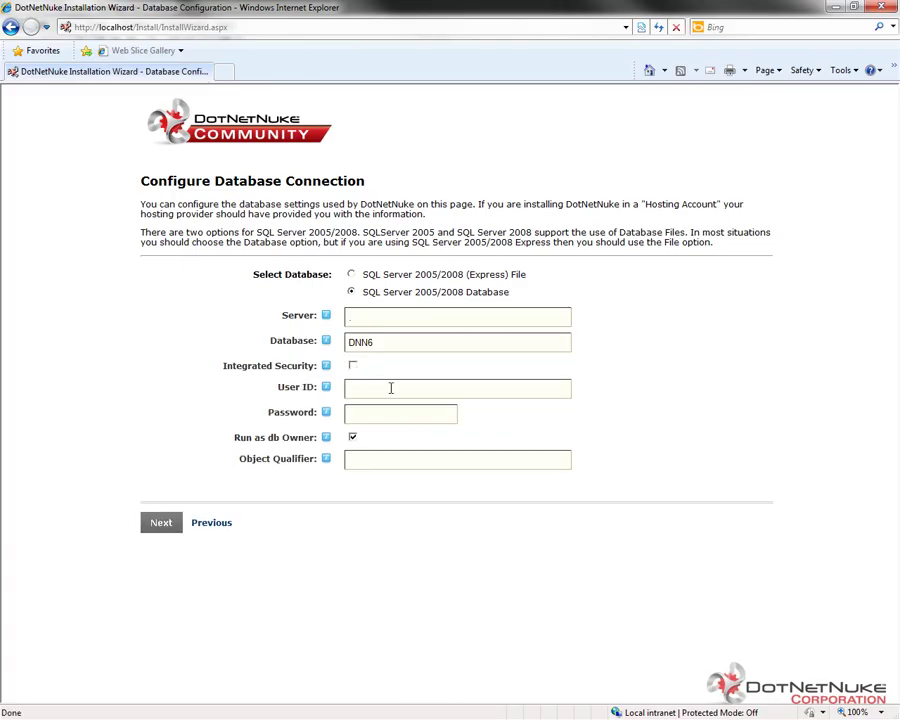
pyautogui.click(388, 387)
pyautogui.click(352, 367)
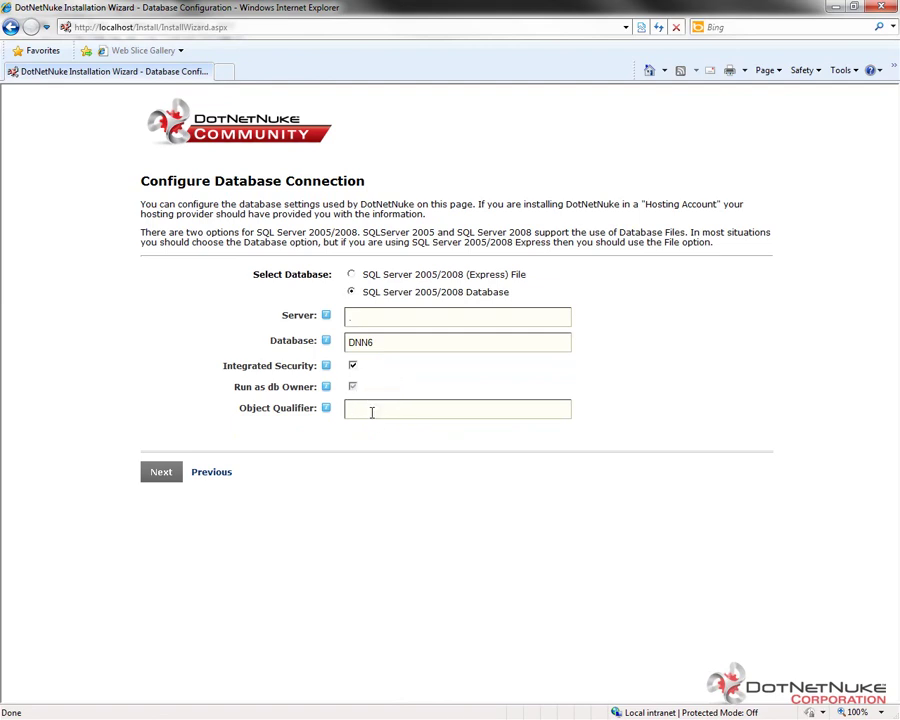
pyautogui.click(162, 473)
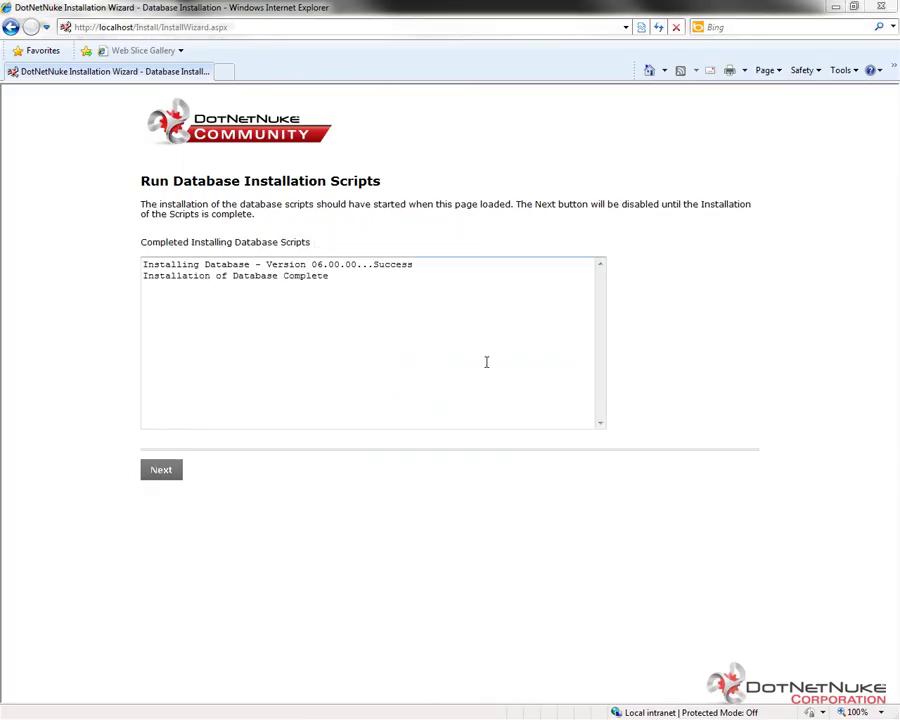
# - Enter and confirm a password for the host SuperUser account, then submit the host details
pyautogui.click(367, 334)
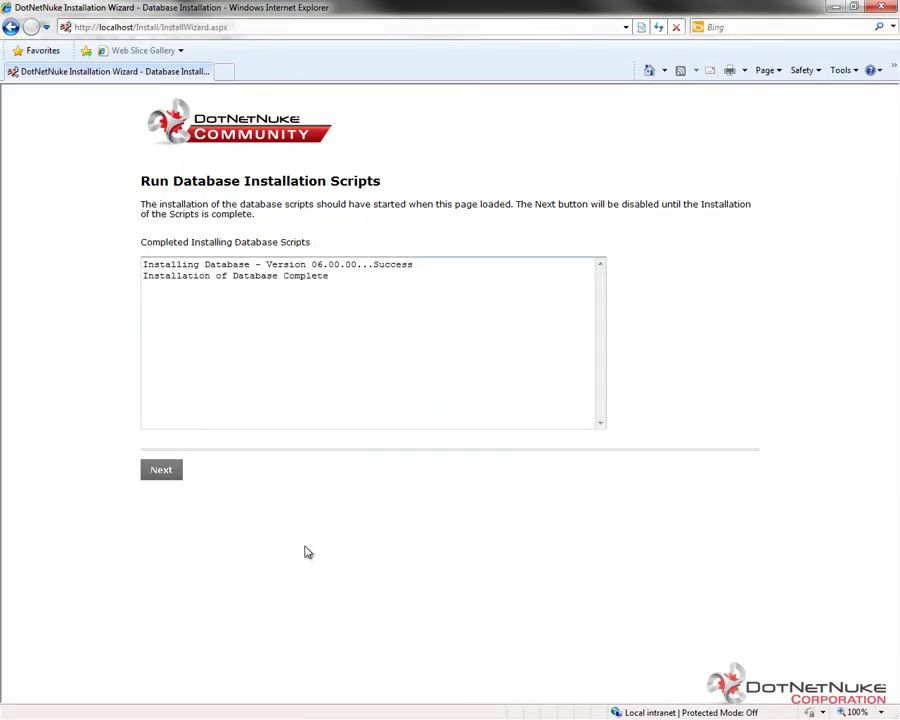
pyautogui.click(170, 475)
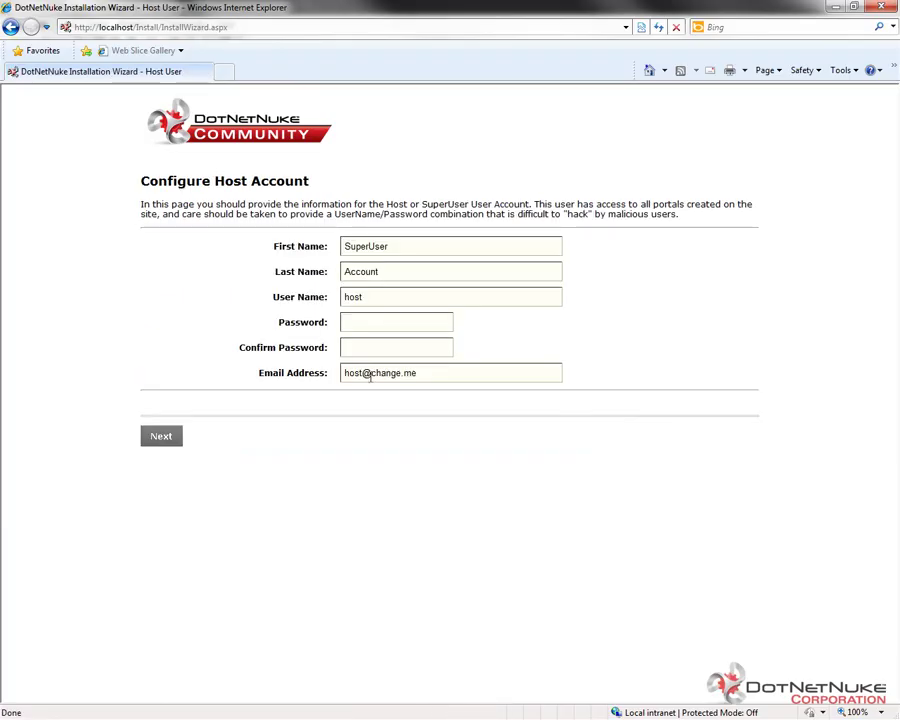
pyautogui.click(375, 322)
pyautogui.write('password123')
pyautogui.press('Tab')
pyautogui.write('password123')
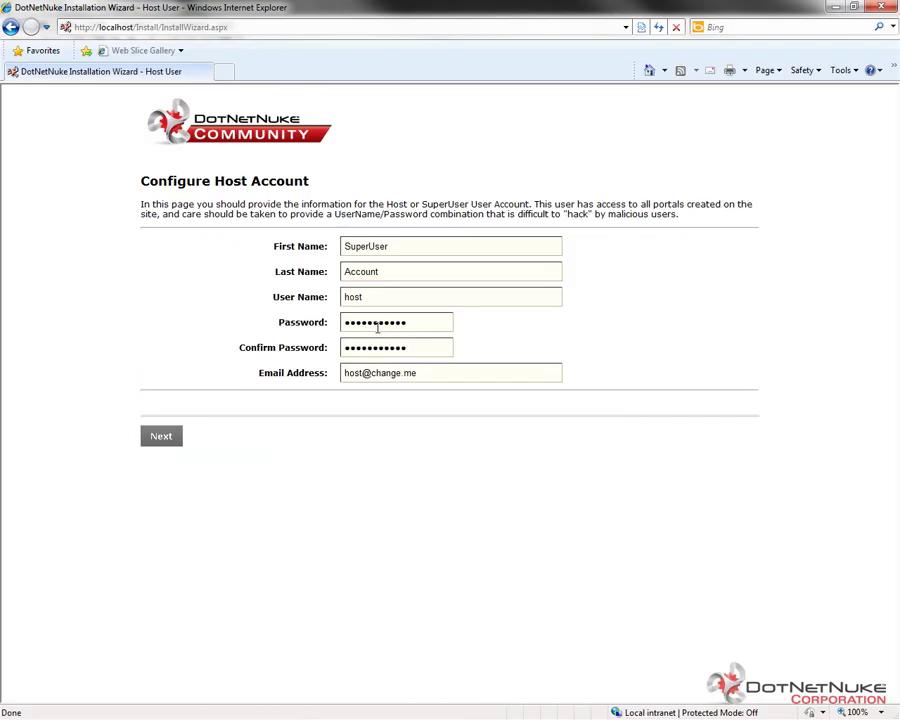
pyautogui.moveTo(371, 296); pyautogui.dragTo(334, 294)
pyautogui.click(366, 271)
pyautogui.click(170, 440)
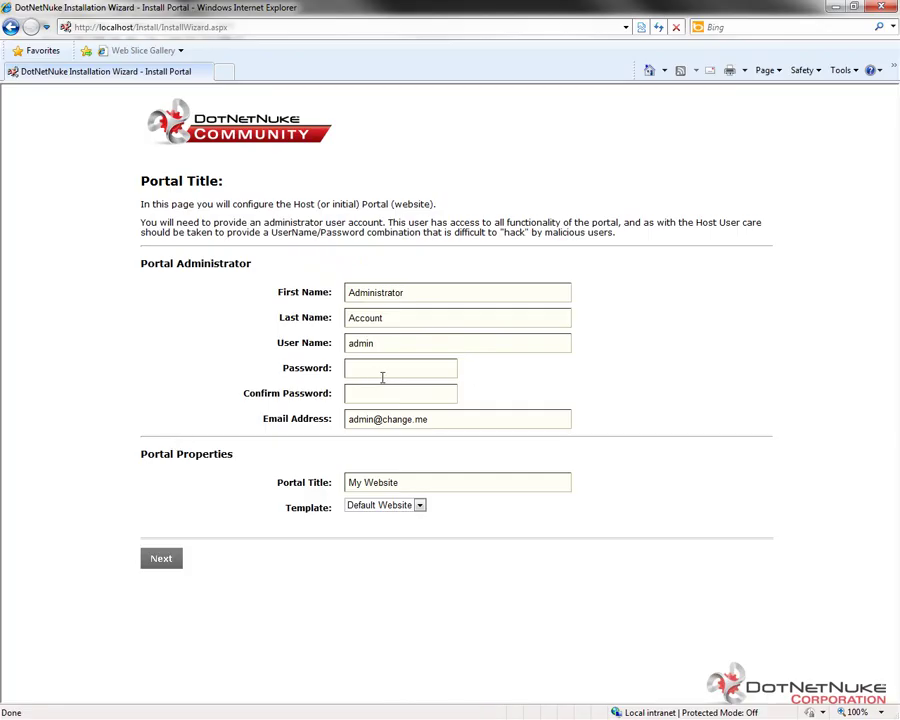
# - Set the My Website admin password, keep the Default Website template, and finish the installation
pyautogui.click(375, 377)
pyautogui.write('**********************')
pyautogui.moveTo(382, 343); pyautogui.dragTo(351, 349)
pyautogui.click(419, 505)
pyautogui.click(401, 525)
pyautogui.click(164, 562)
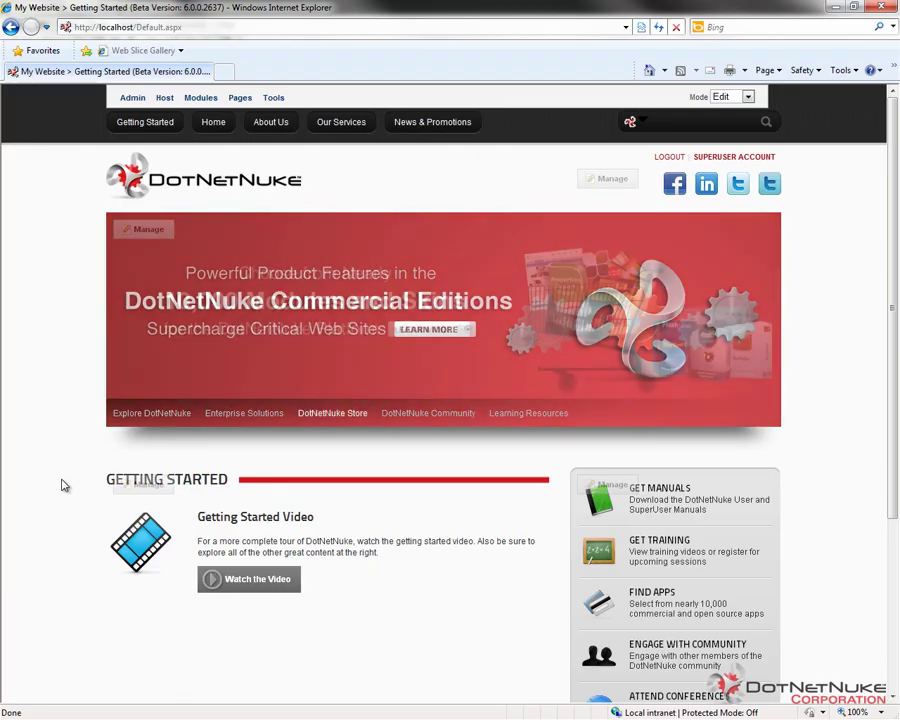
# - Scroll down the new My Website Getting Started page and back to the top
pyautogui.scroll(-4, 70, 452)
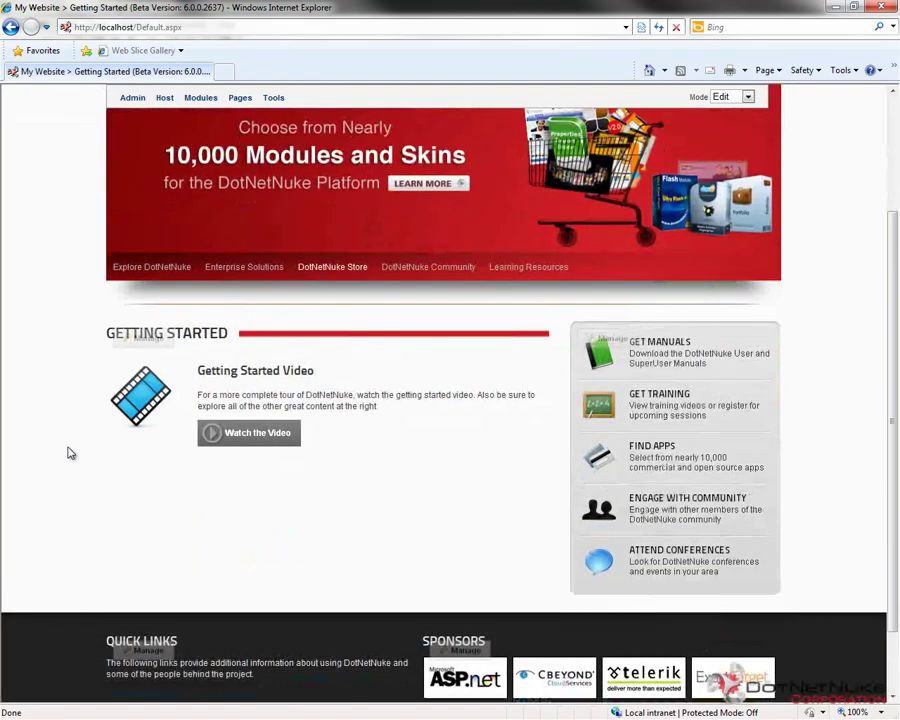
pyautogui.scroll(4, 84, 482)
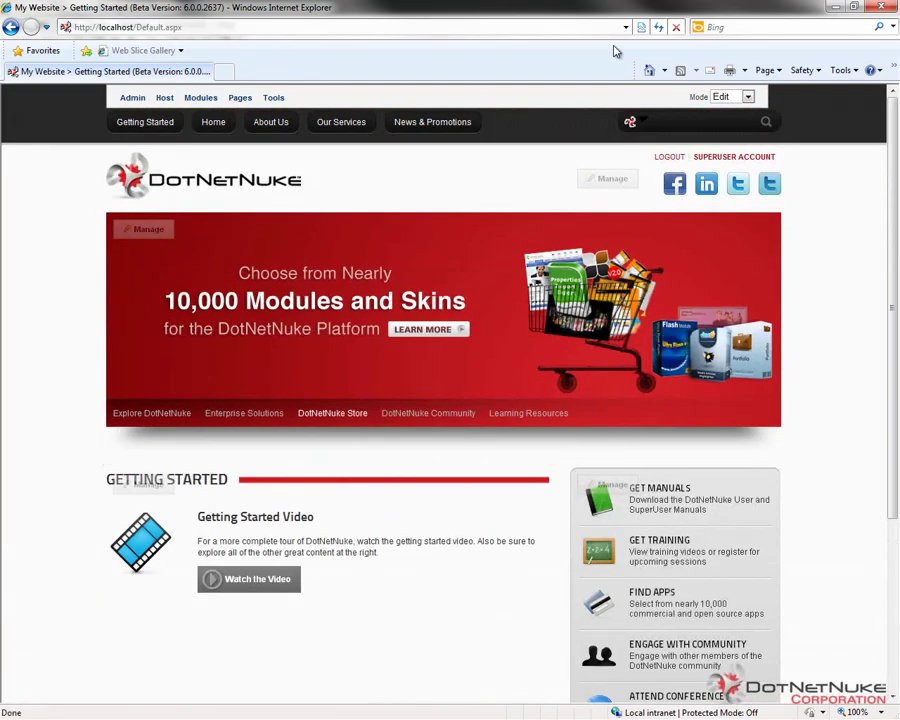